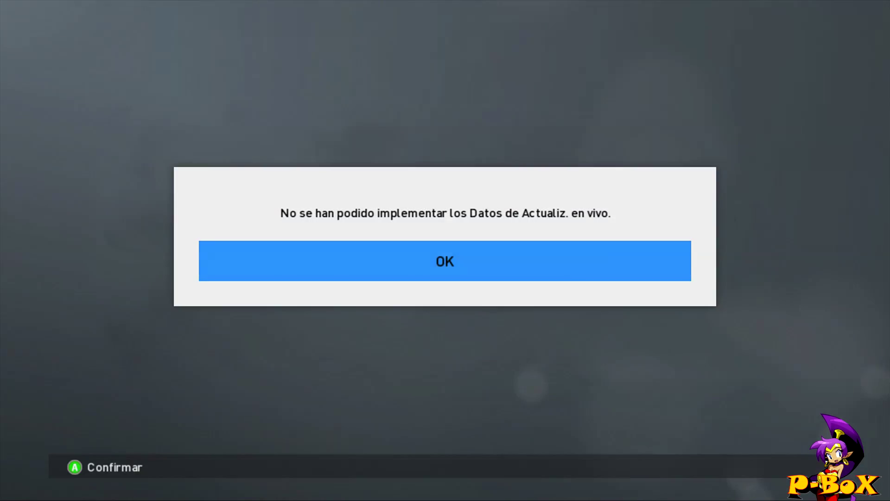
- Dismiss the two live-update error messages and pick FC Barcelona from Liga española as home team
key("Down")
key("Down")
key("Down")
key("Down")
key("Down")
key("Down")
key("Down")
key("Return")
key("Down")
key("Down")
key("Down")
key("Down")
key("Down")
key("Down")
key("Down")
key("Return")
key("Return")
key("Down")
key("Down")
key("Down")
key("Down")
key("Down")
key("Down")
key("Down")
key("Down")
key("Down")
key("Down")
key("Up")
key("Up")
key("Up")
key("Up")
key("Up")
key("Up")
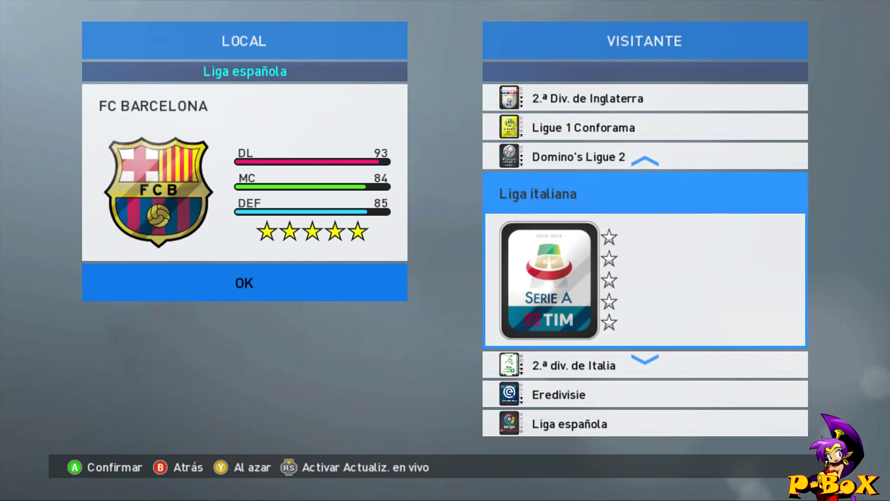
- Choose Juventus FC from Liga italiana as the away team and start the friendly
key("Return")
key("Down")
key("Down")
key("Down")
key("Down")
key("Down")
key("Down")
key("Down")
key("Down")
key("Down")
key("Return")
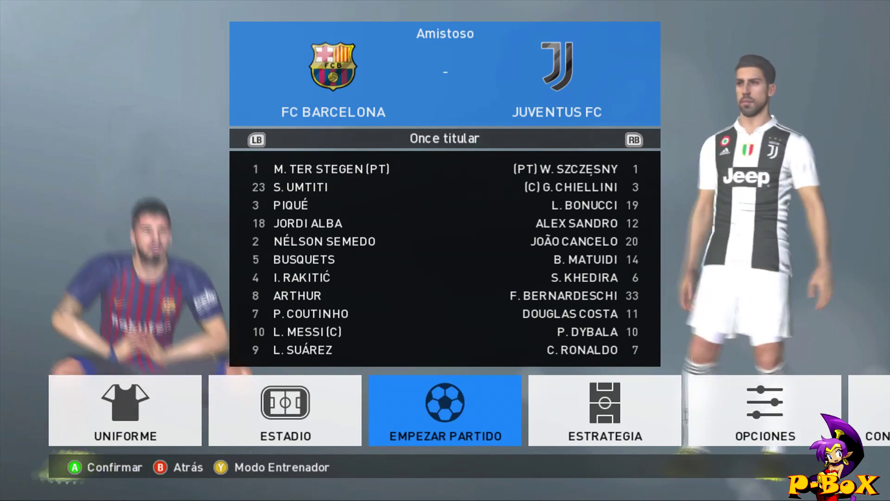
key("Return")
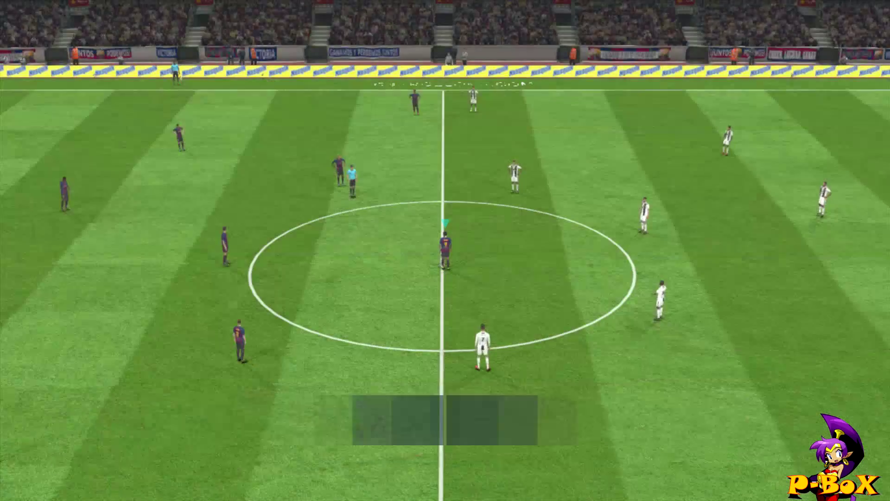
- Take the kickoff with the pass button and play the opening moments of Barcelona vs Juventus
key("a")
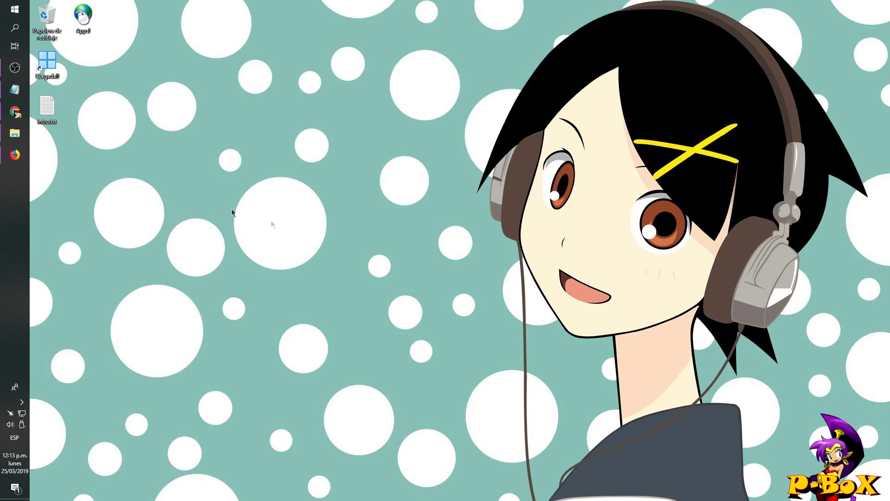
- Bring Firefox back on the MediaFire PARCHE 15 shared folder and look over its address and title
left_click(20, 160)
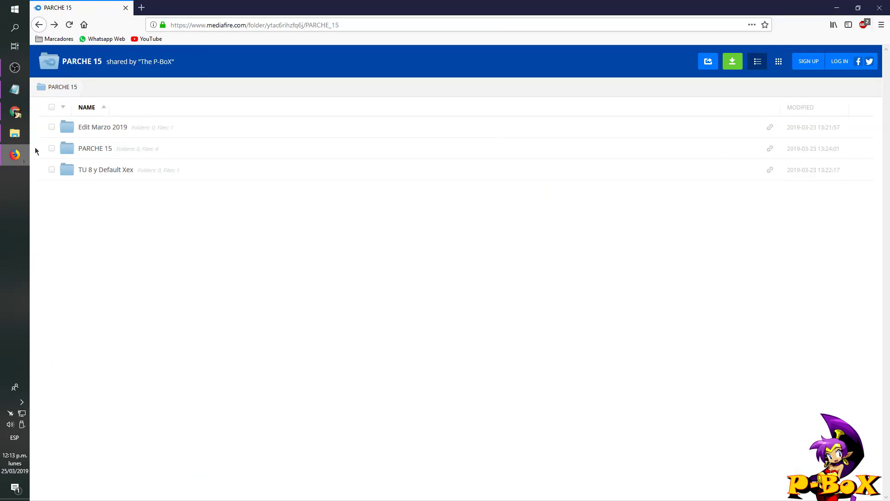
left_click(276, 24)
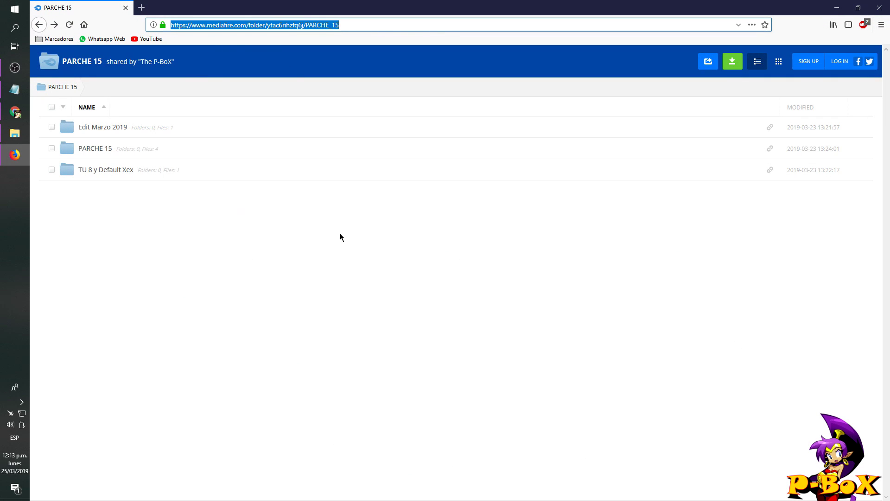
left_click_drag(172, 61, 60, 63)
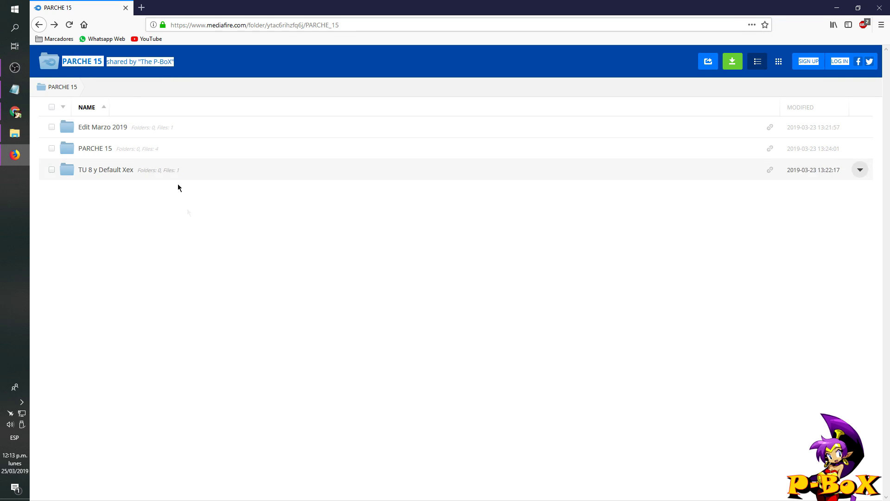
left_click(198, 322)
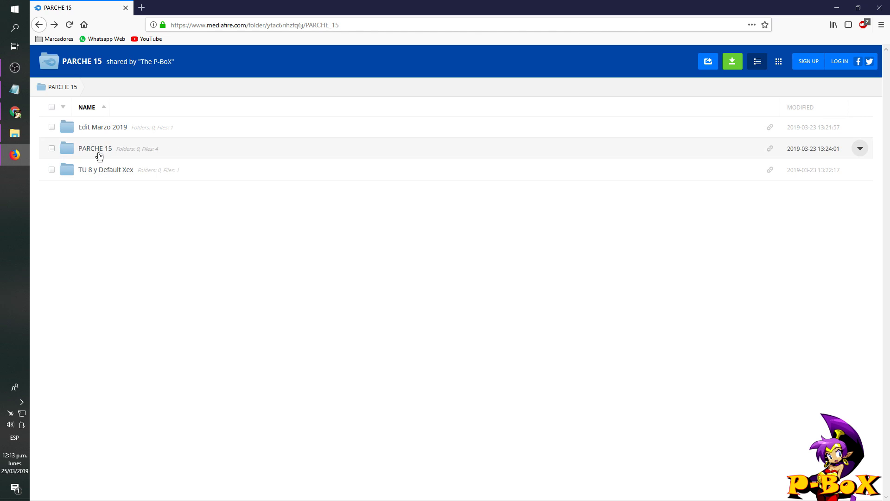
- Browse the Edit Marzo 2019, PARCHE 15 and TU 8 y Default Xex subfolders, returning each time
left_click(98, 126)
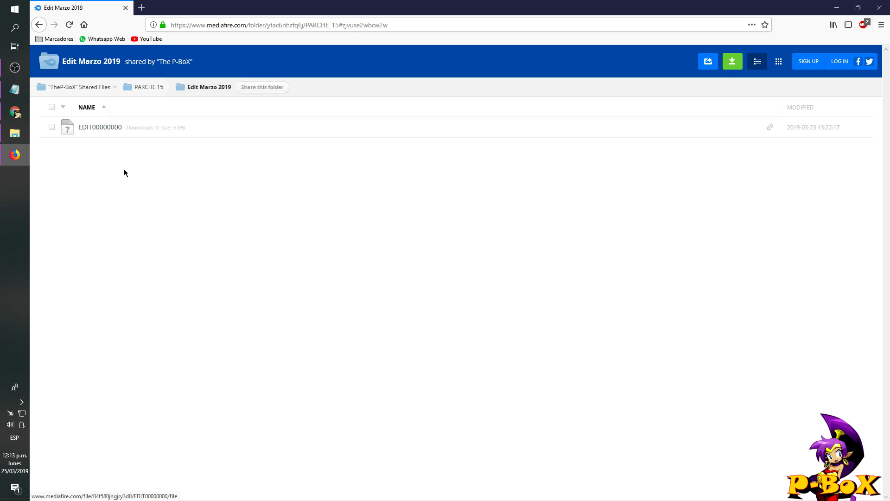
left_click(40, 25)
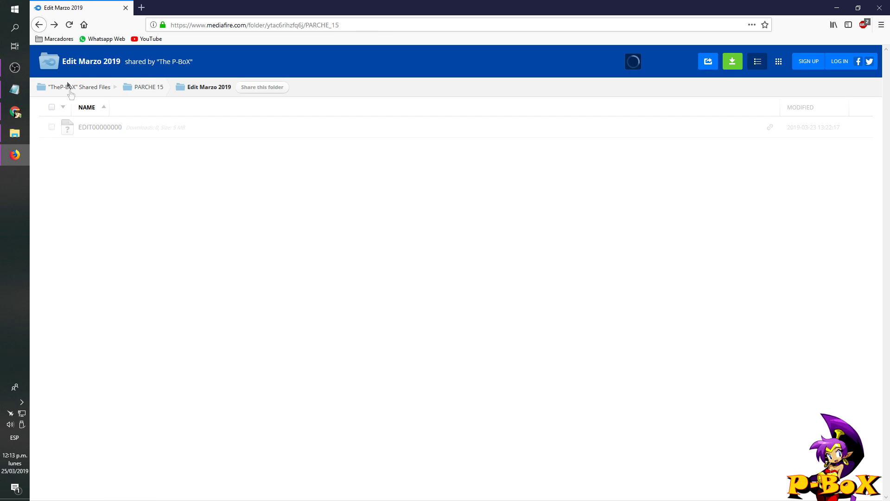
left_click(88, 146)
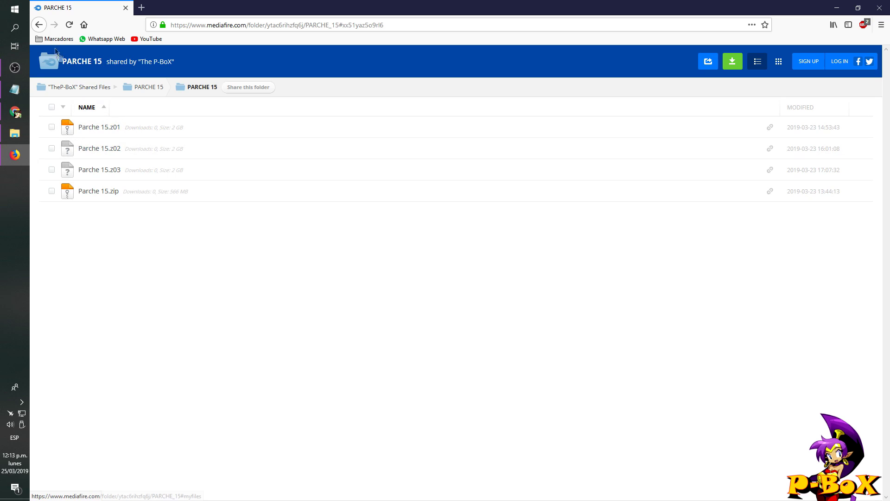
left_click(40, 25)
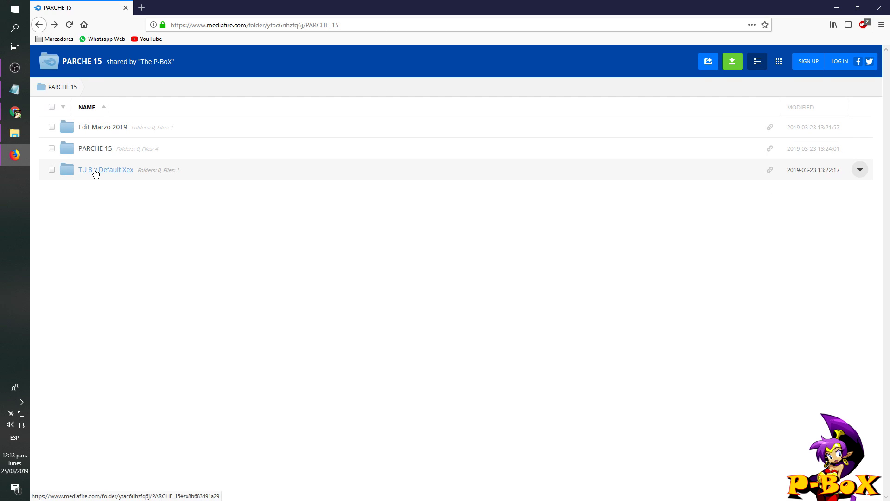
left_click(90, 173)
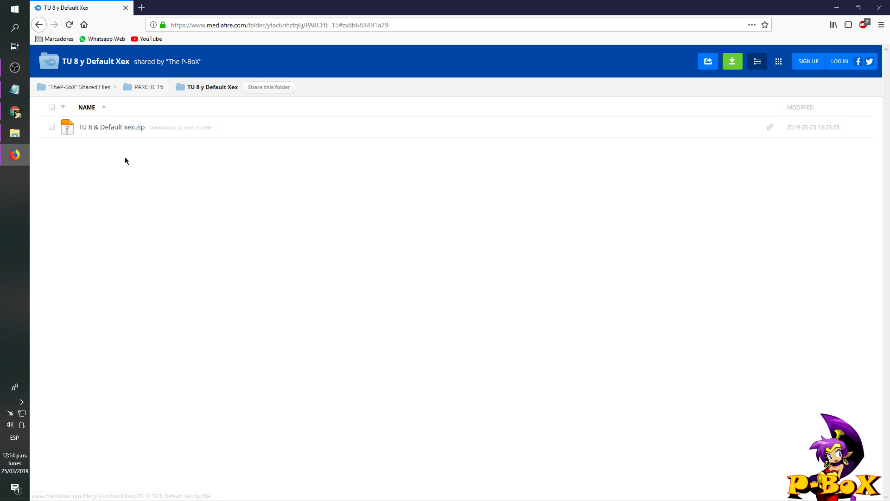
left_click(39, 25)
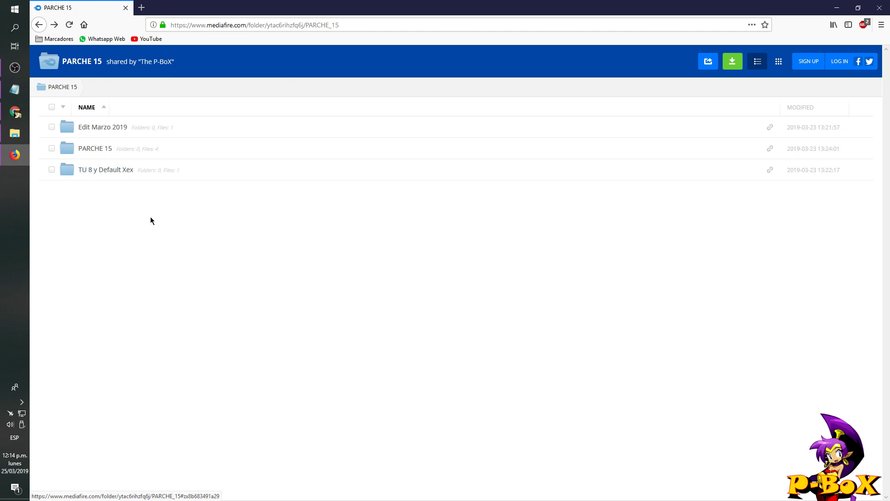
- Launch JDownloader 2 from the Start menu and select the shared folder's full web address
left_click(14, 10)
left_click(246, 290)
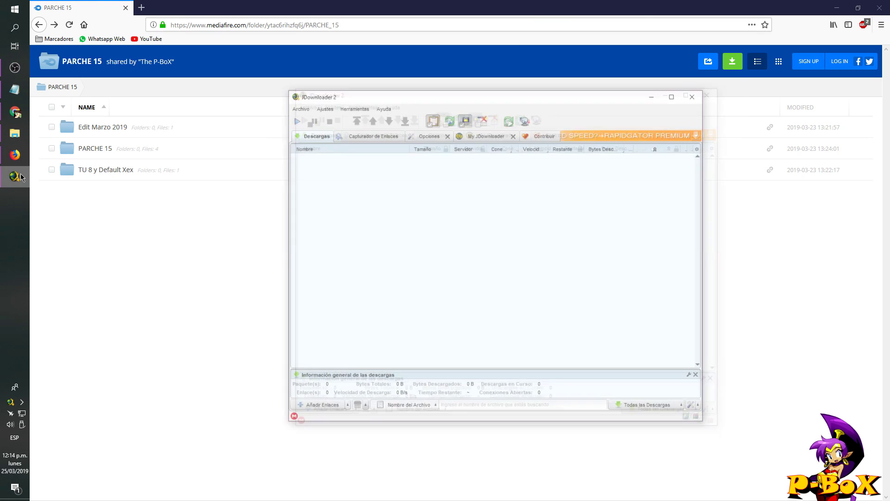
left_click(330, 25)
- Copy the MediaFire folder address so JDownloader captures it, and check the PARCHE 15 package's files
right_click(331, 25)
left_click(355, 56)
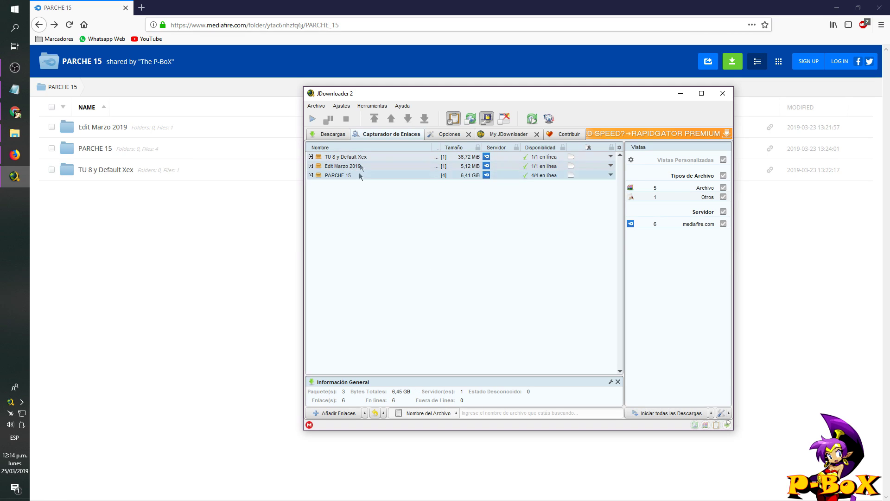
left_click(312, 175)
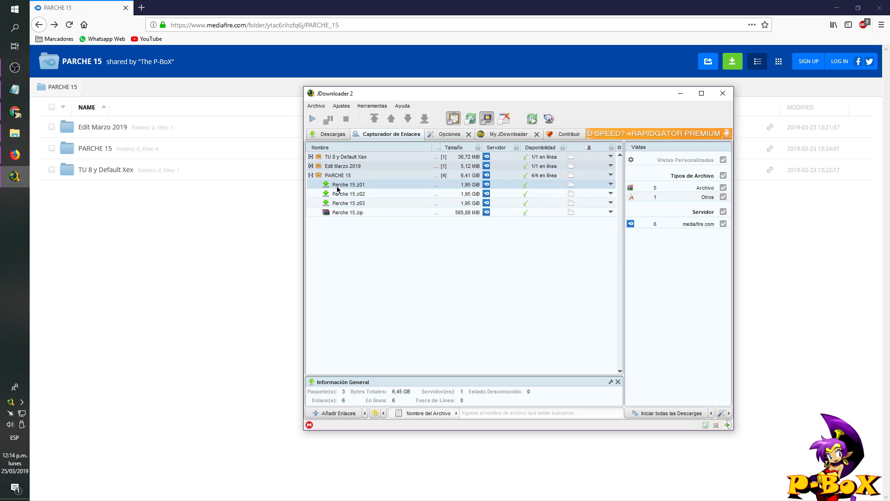
left_click(311, 176)
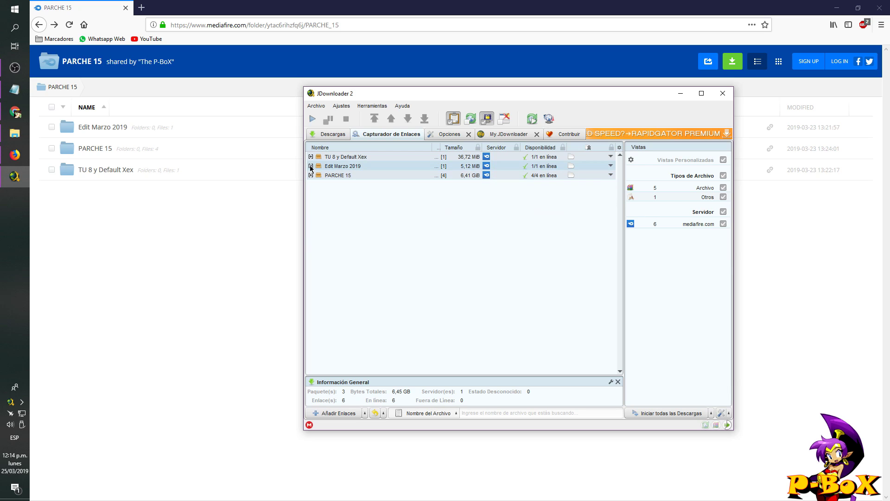
- Inspect the EDIT00000000 file in Edit Marzo 2019 and the zip in TU 8 y Default Xex
left_click(310, 166)
left_click(336, 175)
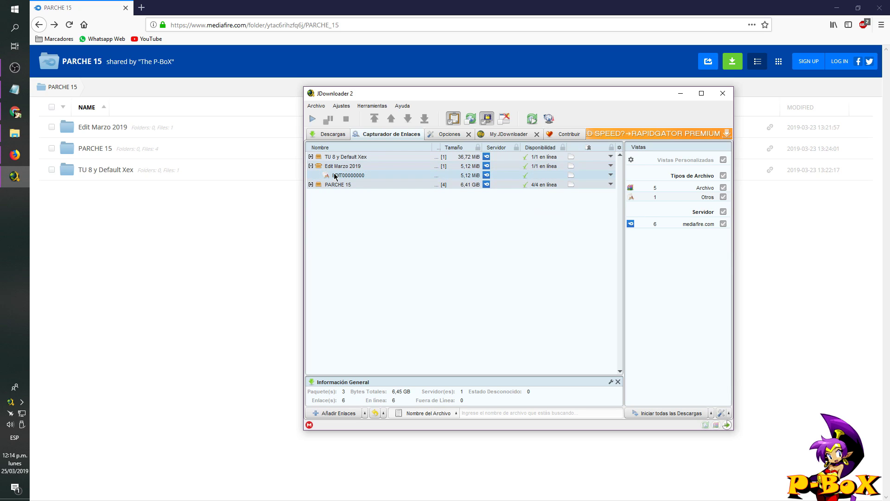
left_click(312, 166)
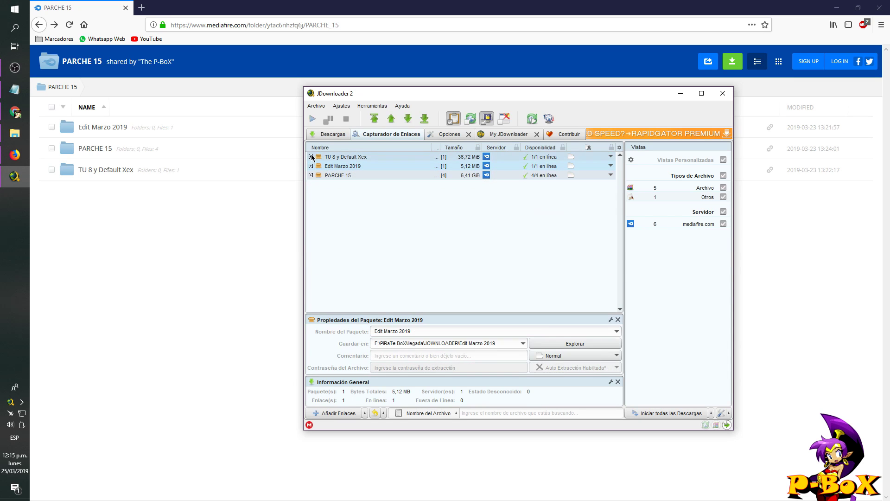
left_click(310, 157)
left_click(358, 168)
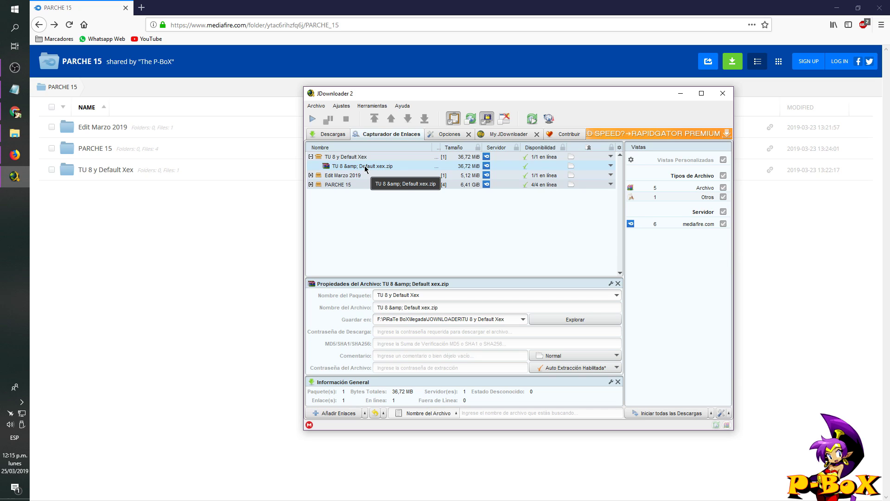
left_click(311, 157)
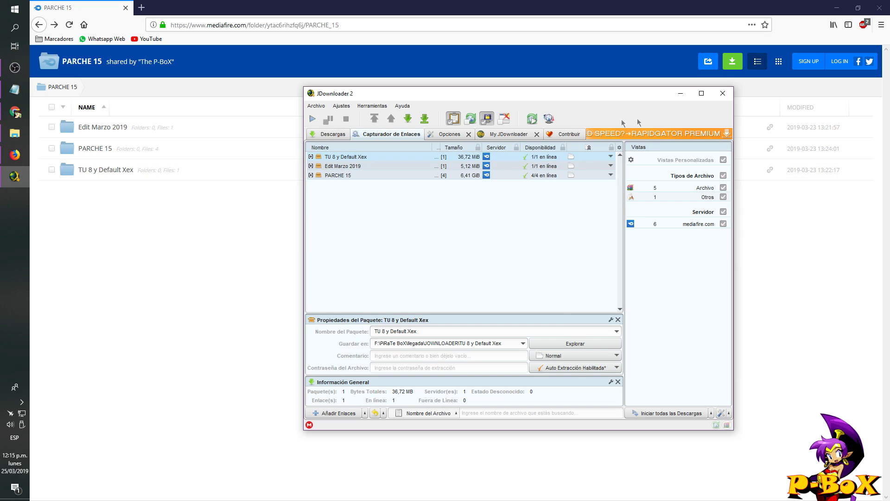
- Minimize JDownloader 2 and Firefox and open File Explorer on drive D:
left_click(680, 93)
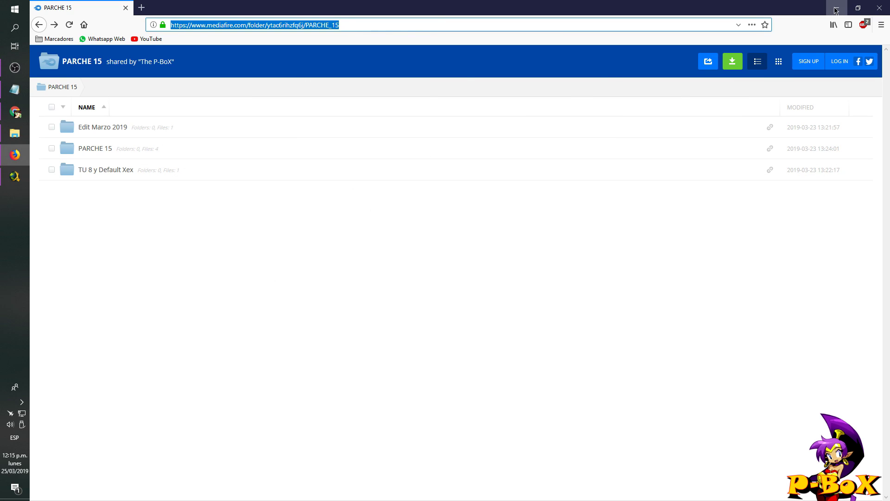
left_click(837, 8)
left_click(15, 133)
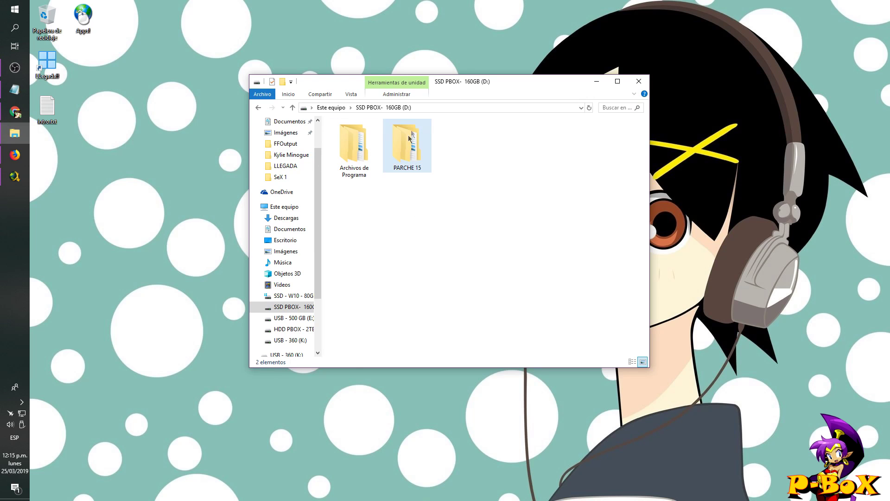
- Check EDIT00000000 in D:\PARCHE 15\Edit Marzo 2019, then open the inner PARCHE 15 archive folder
left_click(419, 157)
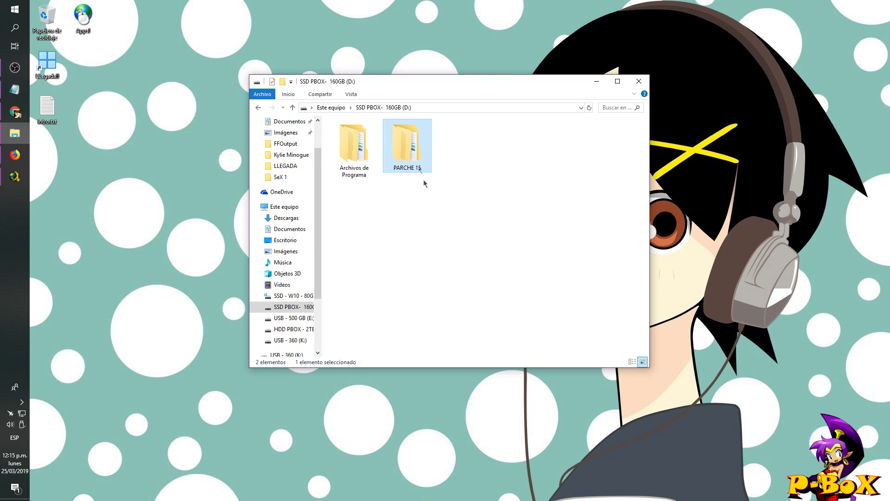
double_click(409, 142)
double_click(358, 135)
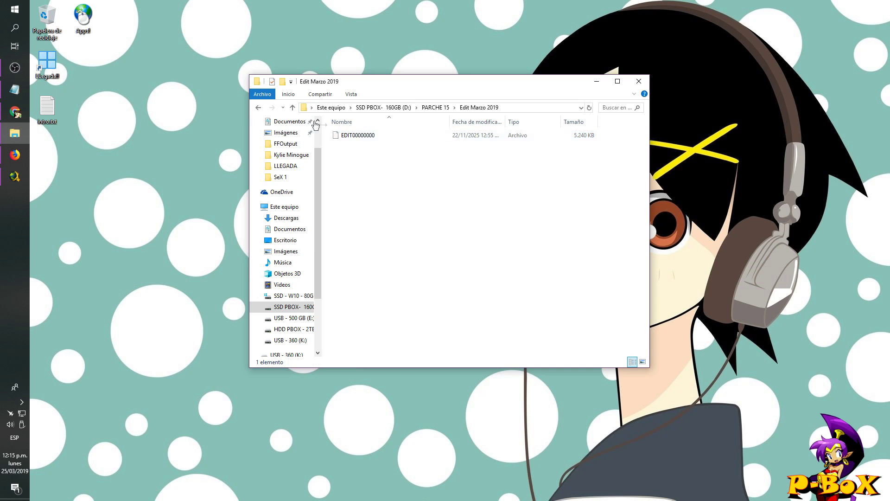
left_click(292, 107)
double_click(350, 137)
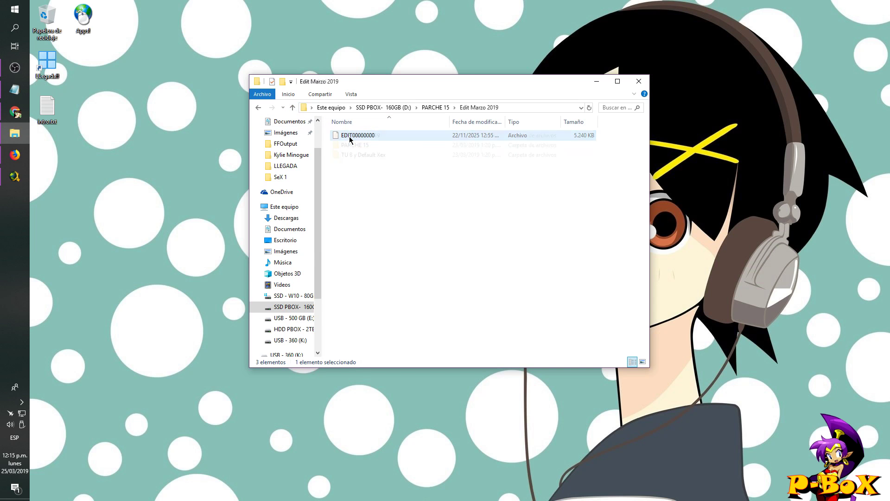
left_click(369, 138)
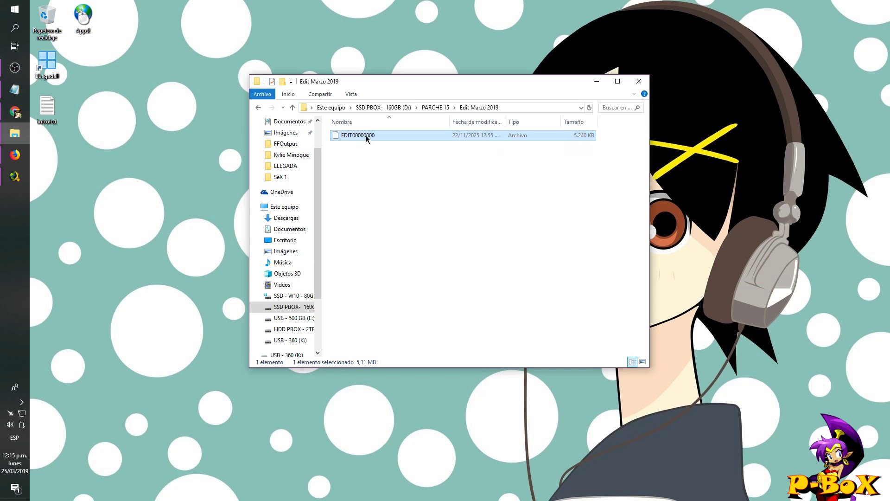
left_click(292, 107)
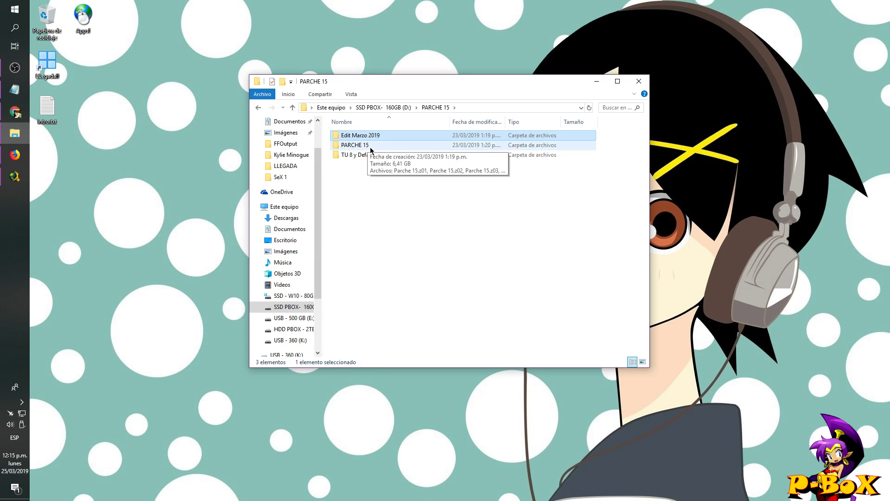
double_click(357, 146)
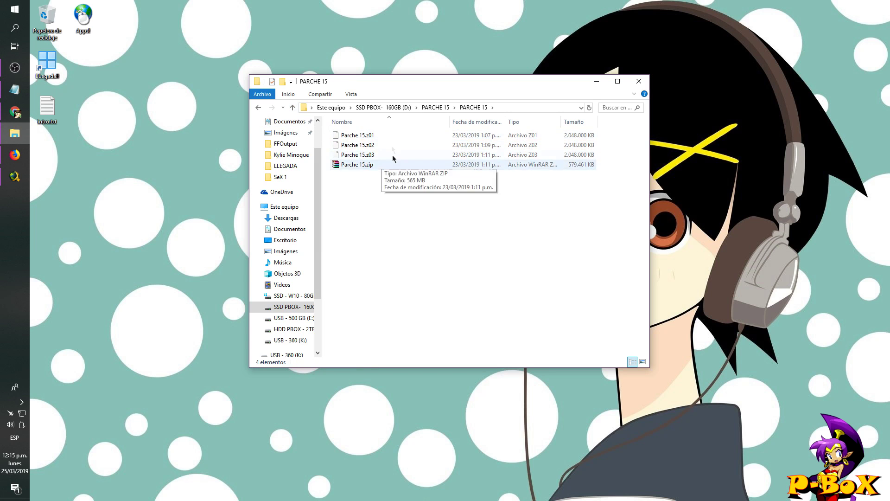
right_click(364, 164)
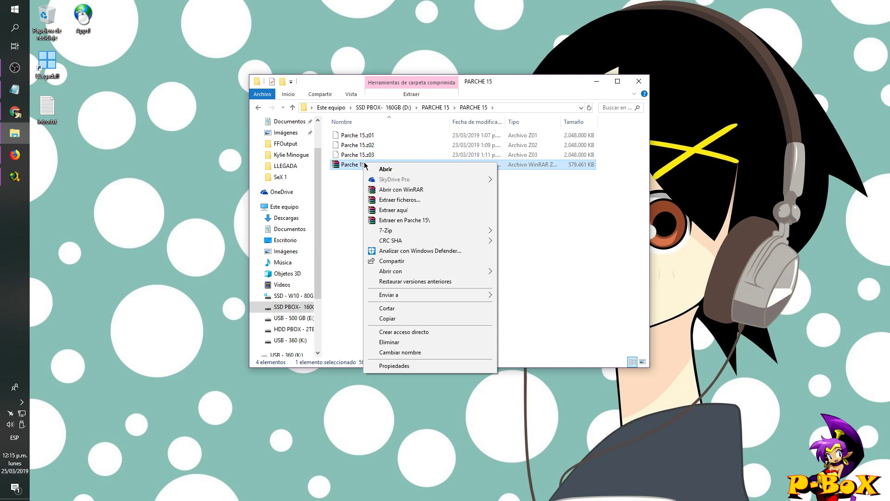
- Extract Parche 15.zip here with the archive password and move the progress window aside
left_click(411, 210)
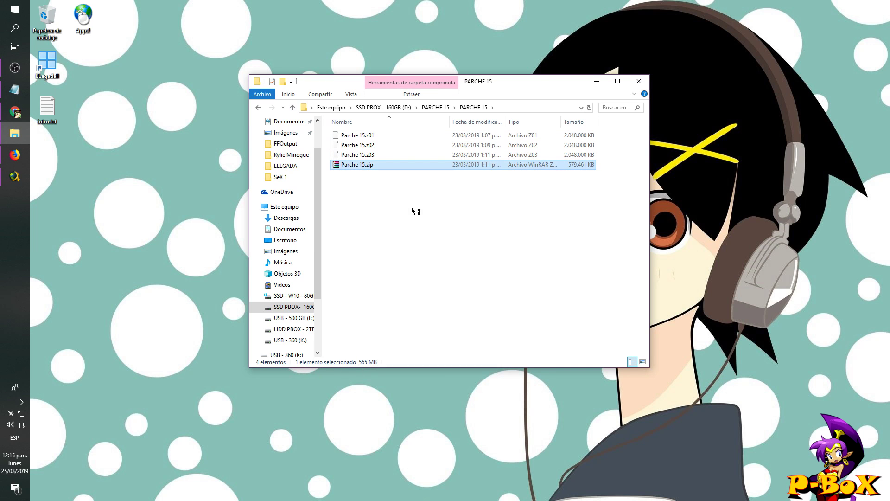
type("th")
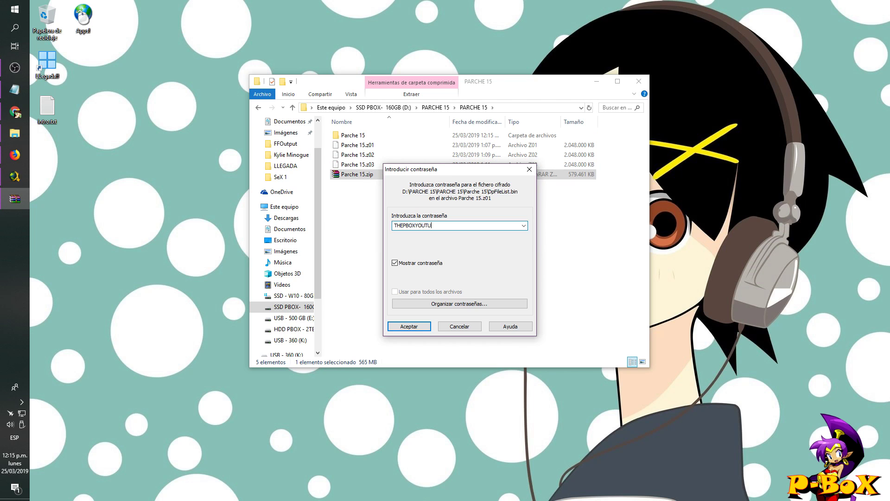
left_click(408, 322)
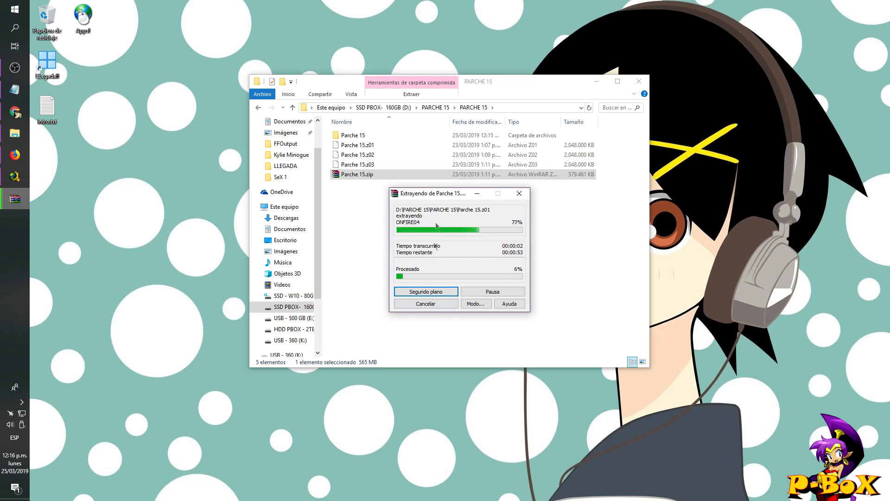
left_click_drag(443, 194, 752, 160)
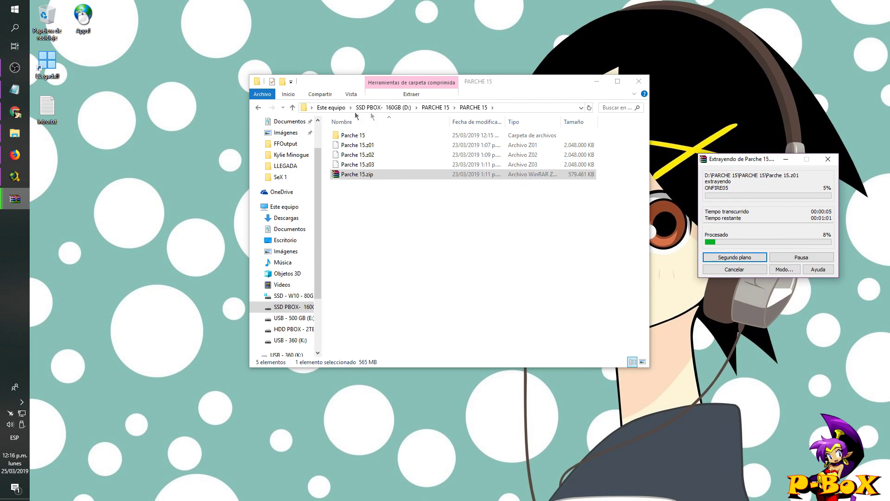
- Extract TU 8 & Default xex.zip inside TU 8 y Default Xex using its password
left_click(292, 107)
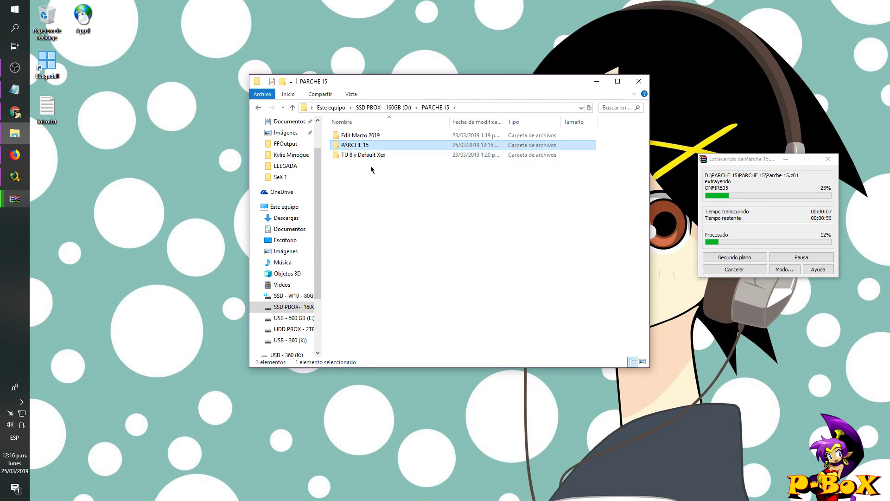
double_click(372, 157)
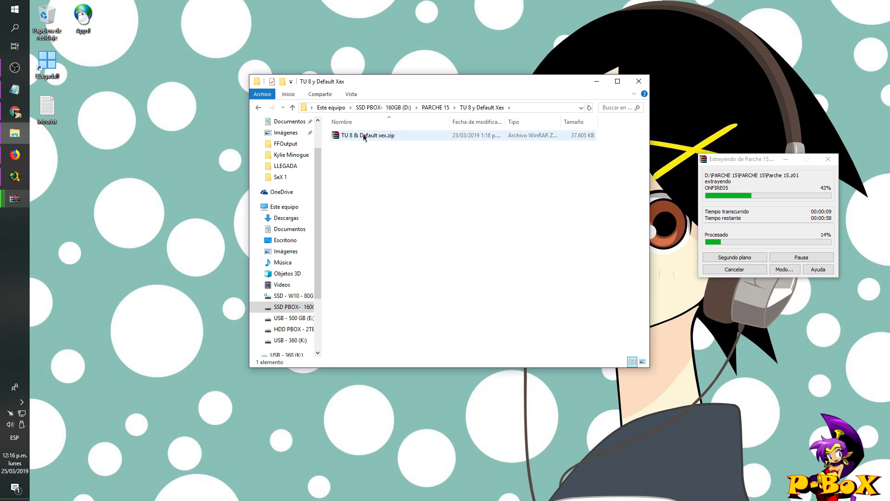
right_click(346, 135)
left_click(395, 184)
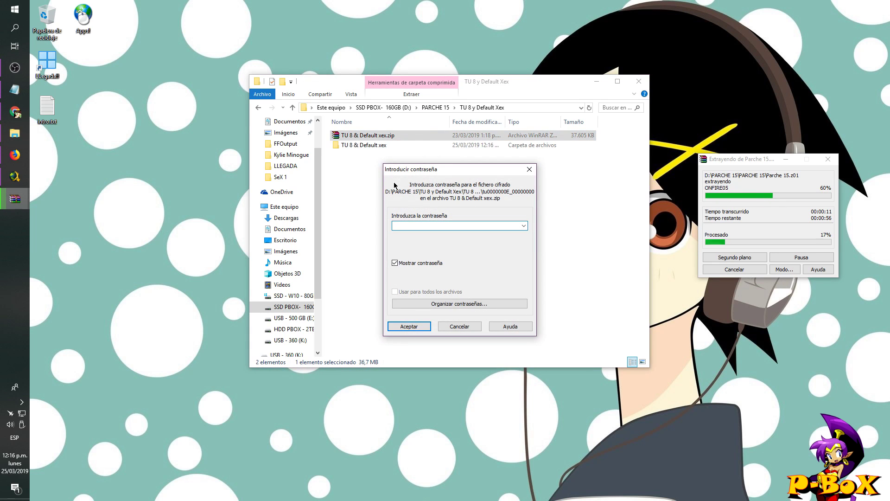
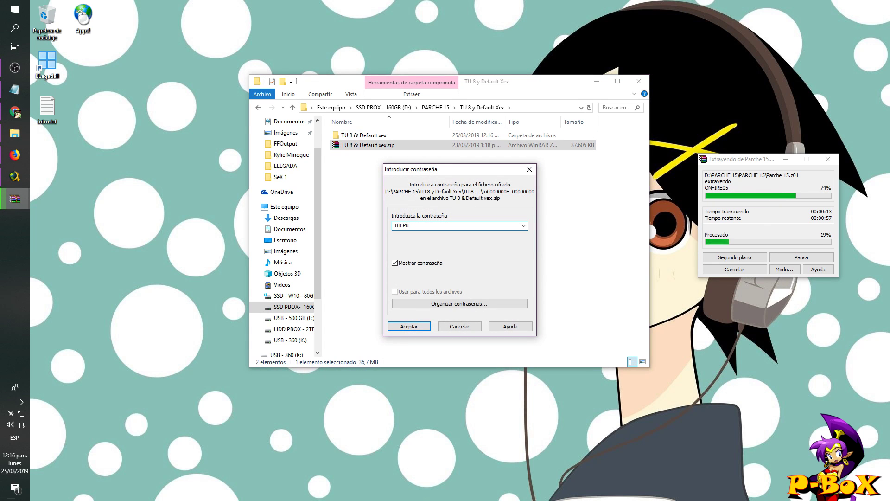
key("Return")
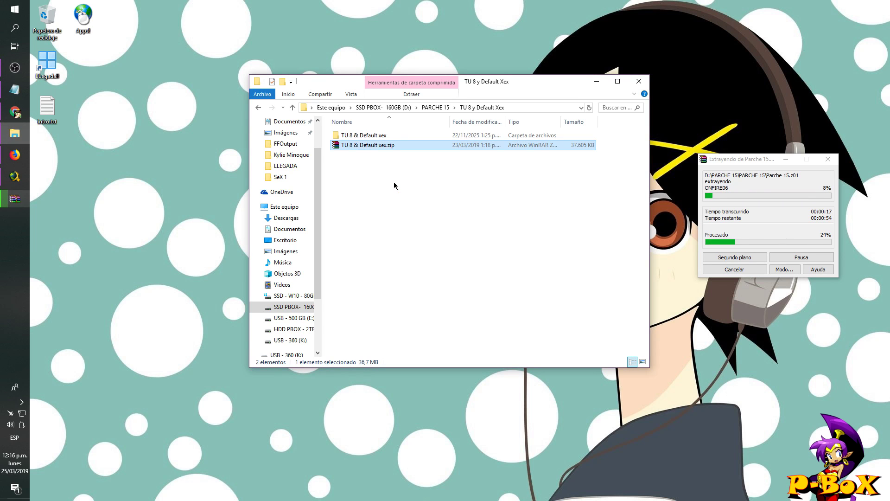
- Check the extracted default.xex and two title update files, then return to the PARCHE 15 folder
double_click(365, 135)
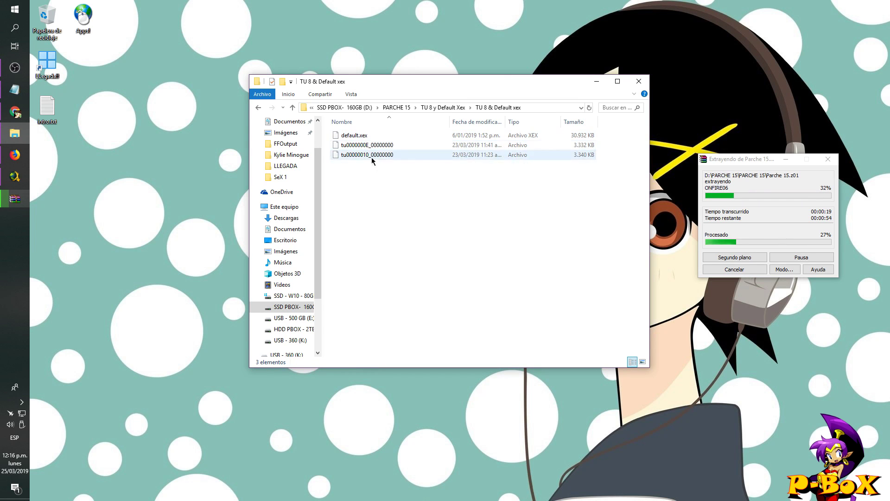
left_click_drag(374, 171, 360, 143)
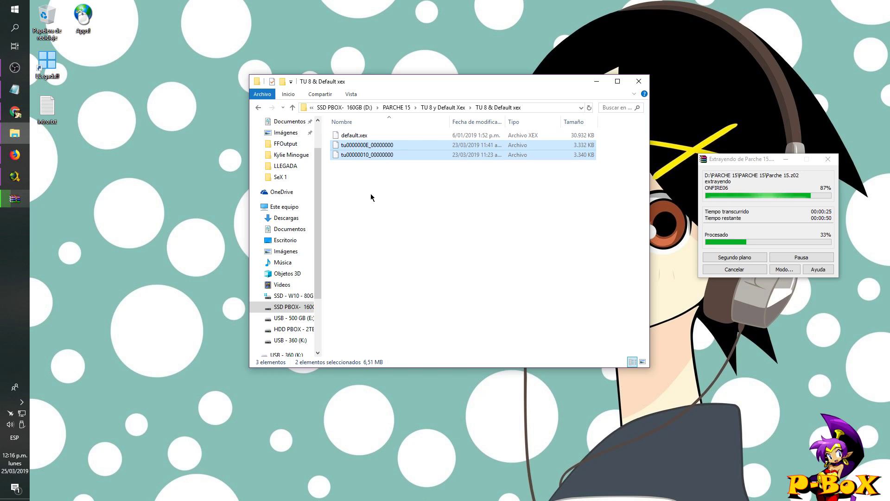
left_click(371, 194)
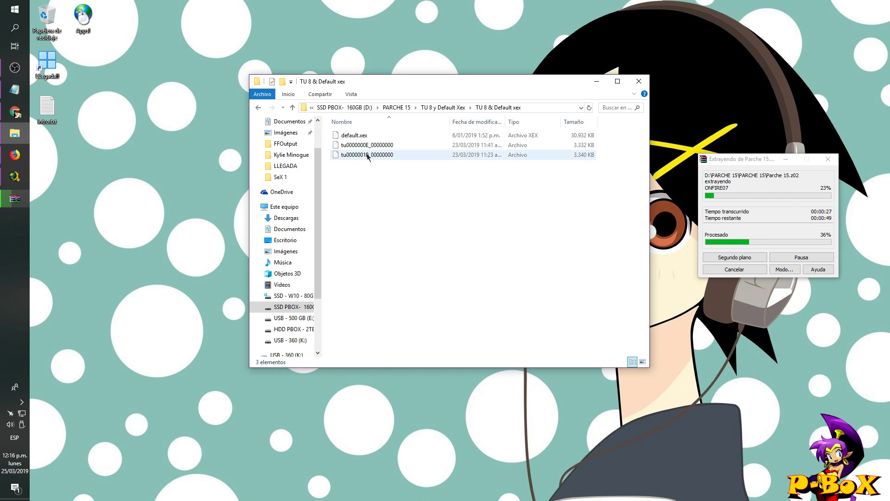
left_click(363, 137)
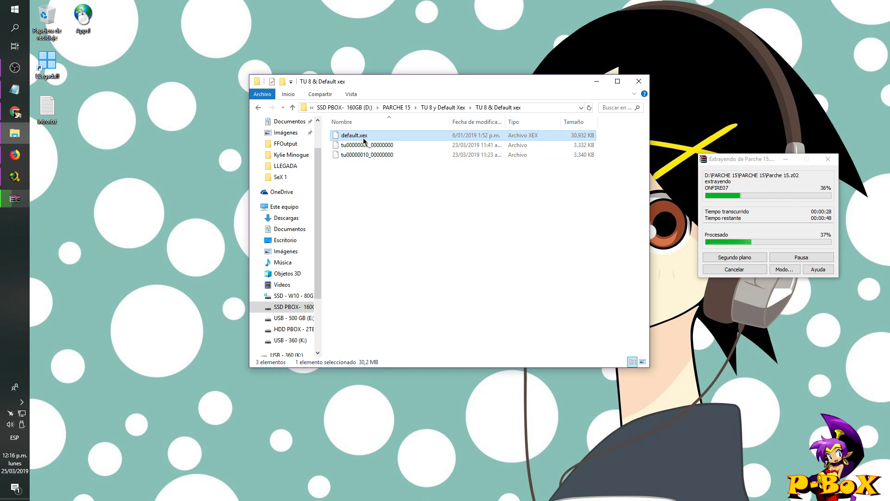
left_click(390, 231)
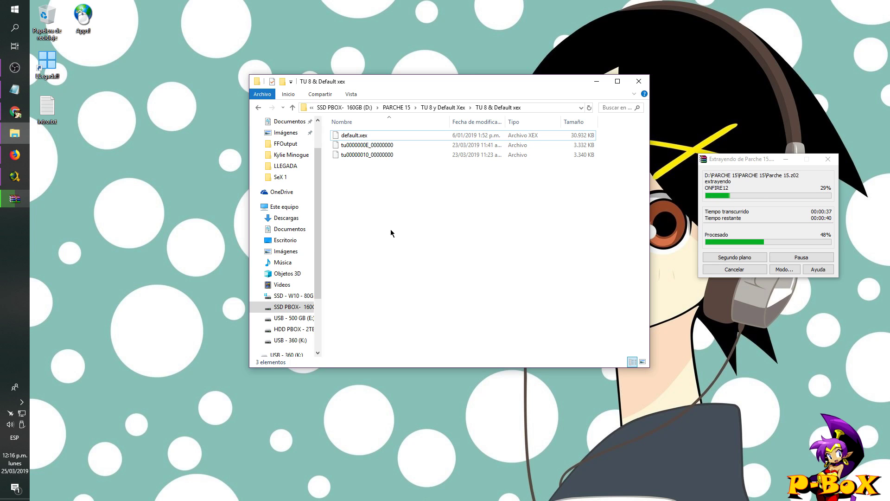
left_click(293, 108)
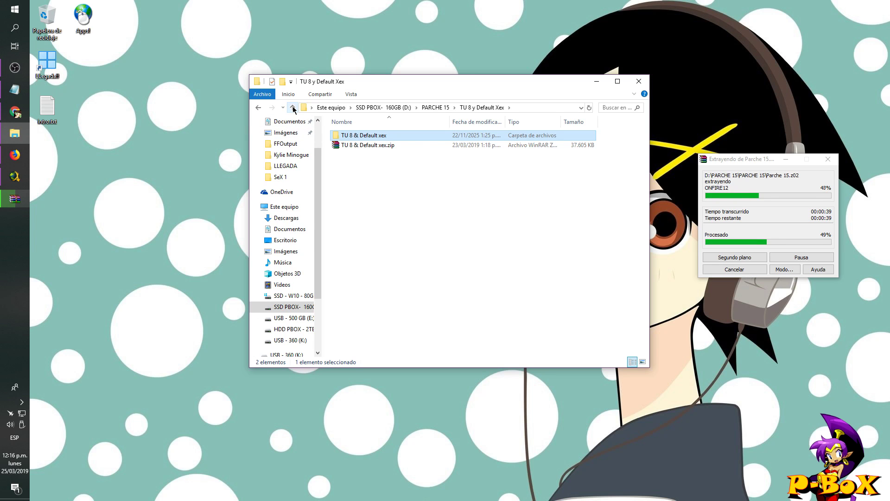
left_click(292, 107)
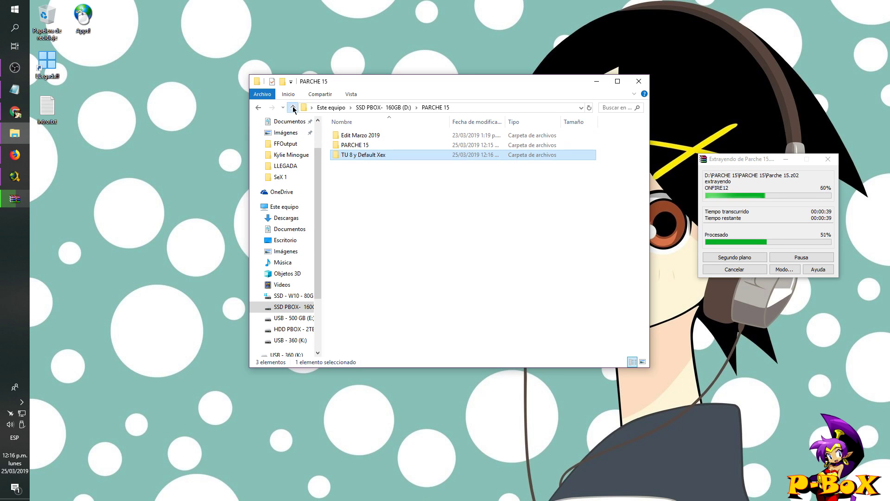
- Reopen the PARCHE 15 archive folder, move the WinRAR progress window up, and launch Horizon
double_click(357, 145)
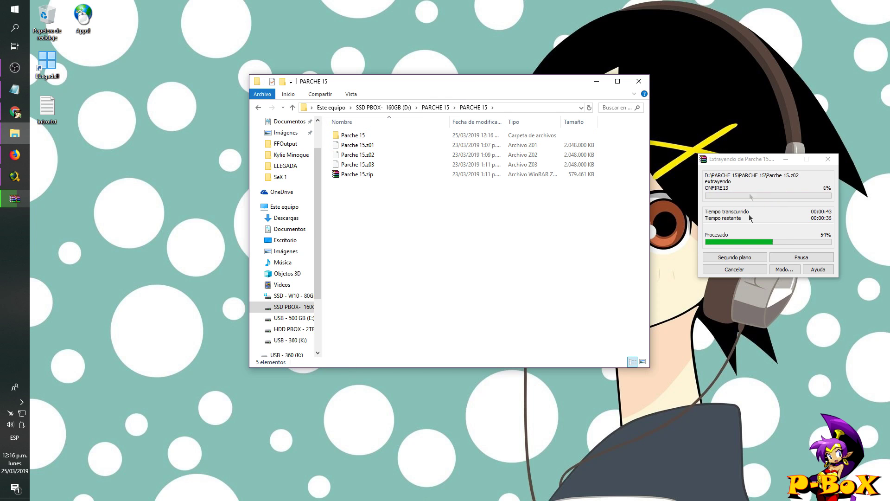
left_click_drag(762, 159, 764, 135)
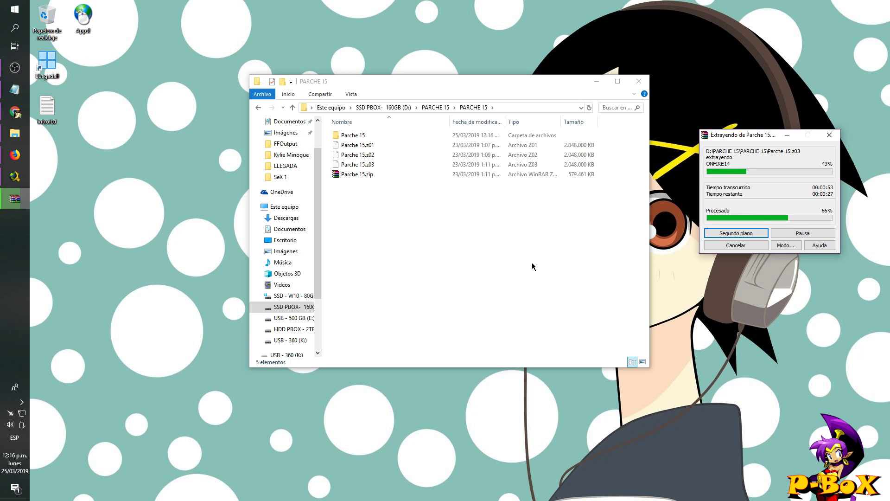
key("super")
left_click(337, 115)
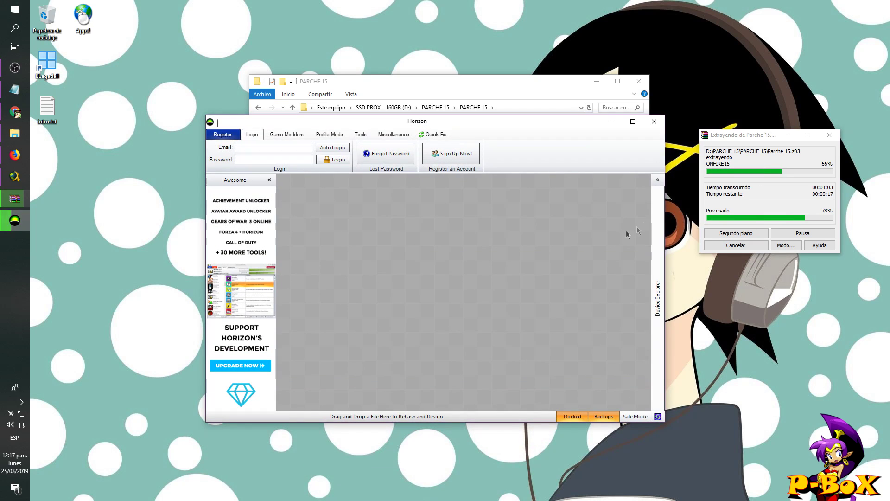
left_click(653, 215)
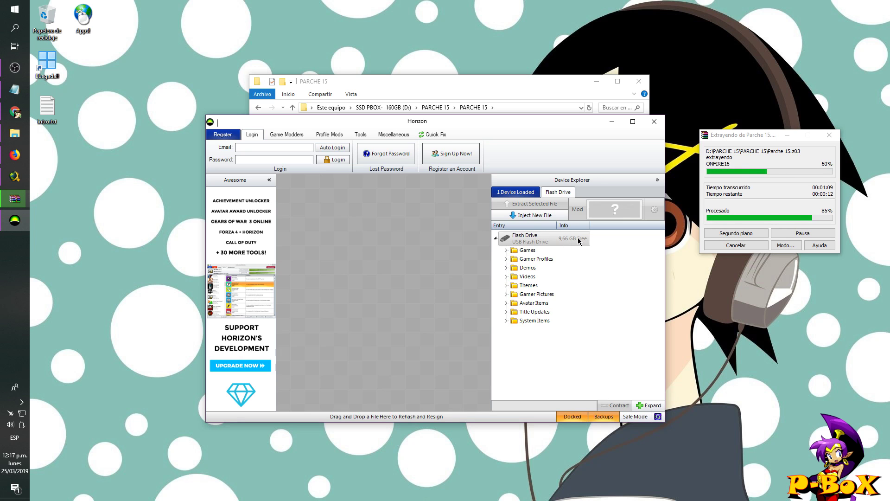
left_click(506, 250)
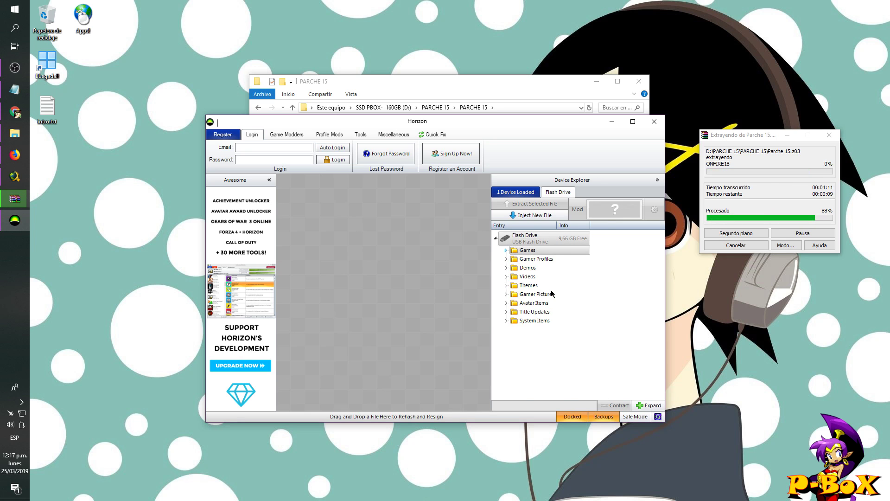
scroll(552, 292, "down", 10)
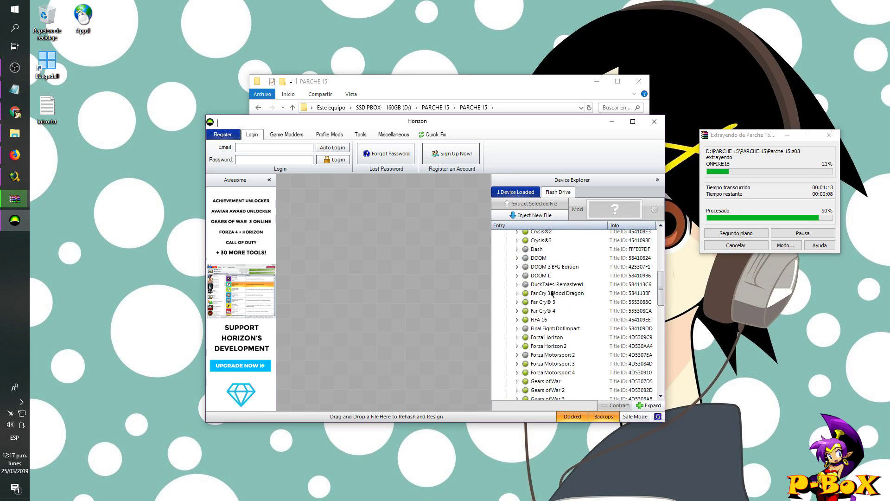
scroll(552, 292, "down", 3)
scroll(551, 292, "down", 1)
scroll(552, 292, "down", 3)
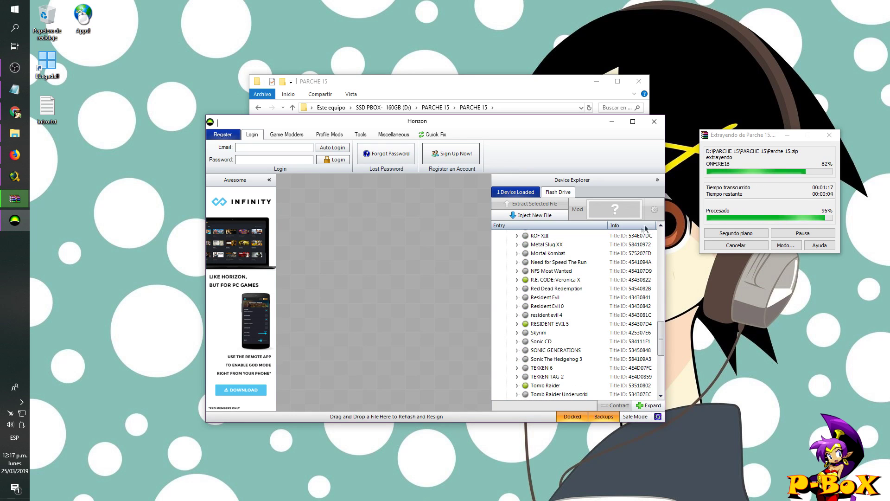
left_click(660, 226)
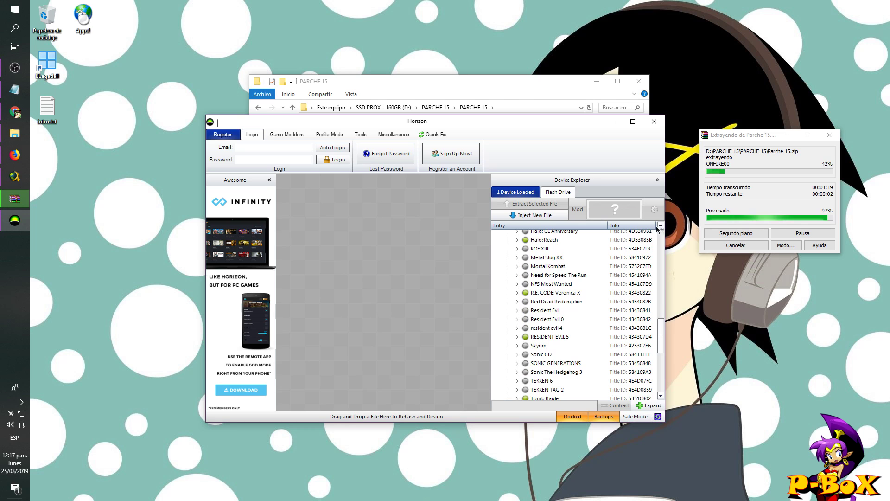
left_click(508, 85)
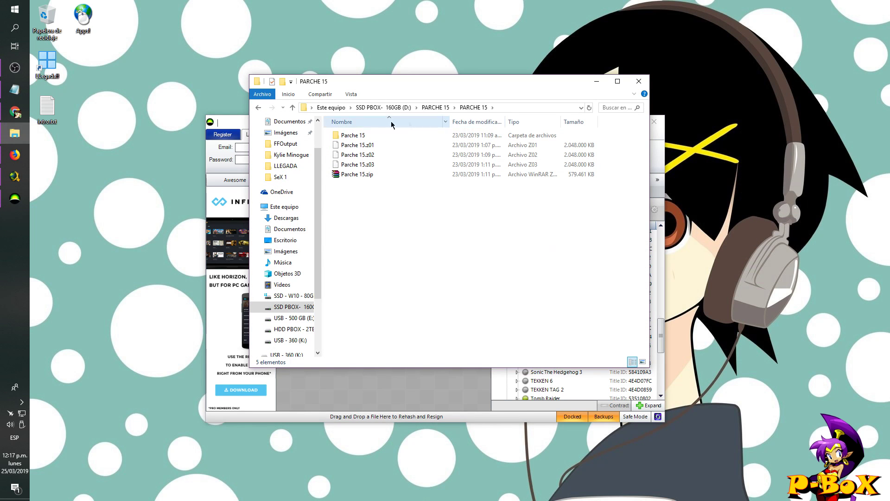
- Open the extracted Parche 15 folder, select DpFileList.bin and ONFIRE00–18, and return to Horizon
double_click(355, 135)
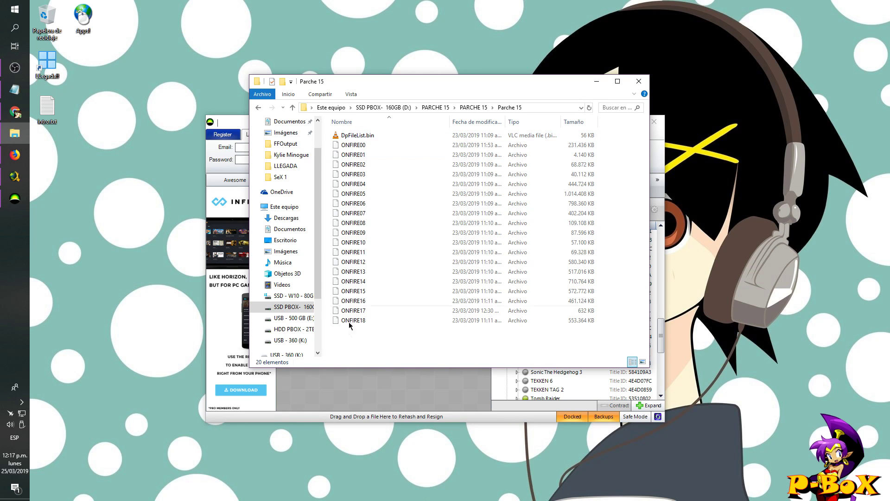
left_click_drag(371, 335, 350, 137)
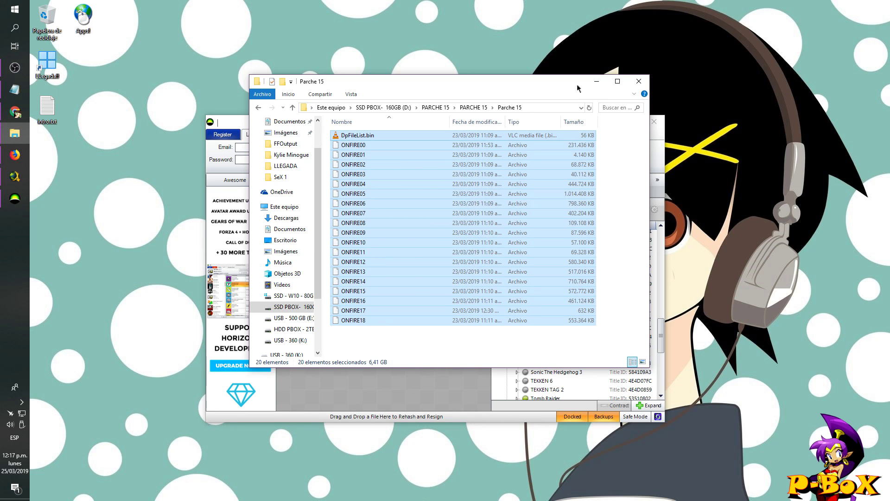
left_click(233, 115)
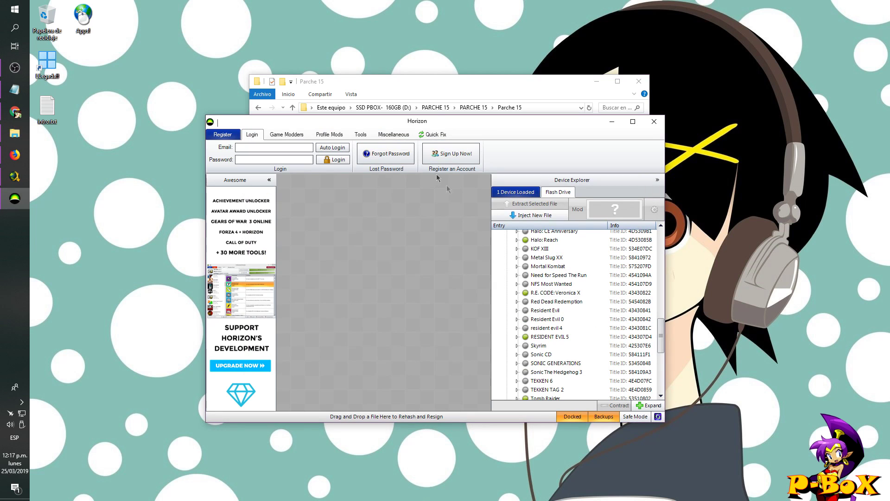
left_click(535, 216)
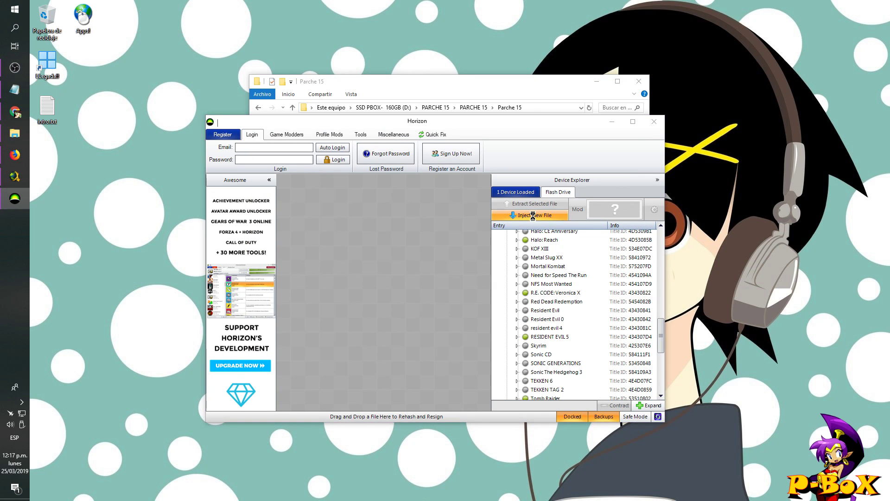
- Navigate the inject file browser to SSD PBOX D:\PARCHE 15\PARCHE 15\Parche 15
left_click(277, 117)
left_click(277, 117)
left_click(278, 116)
left_click(277, 117)
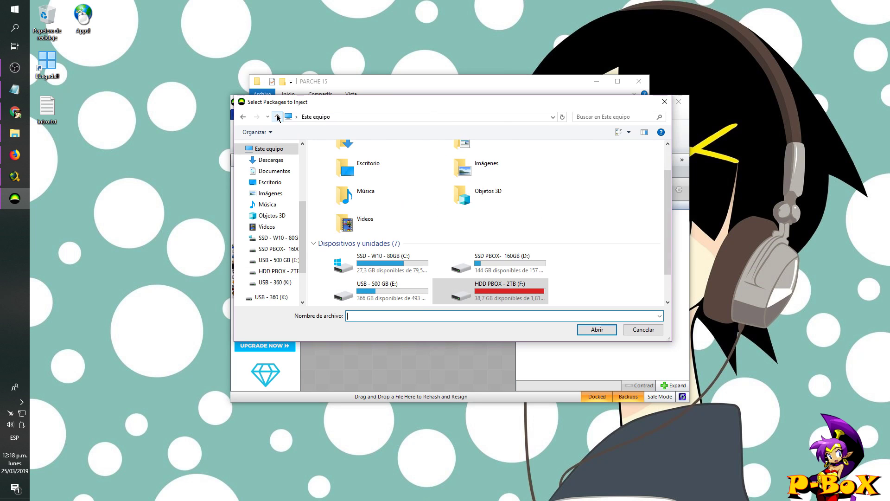
left_click(496, 261)
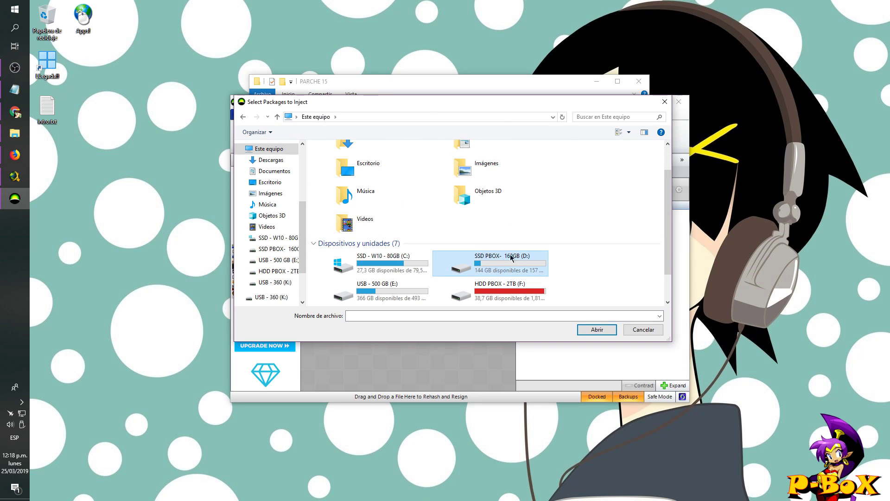
double_click(499, 263)
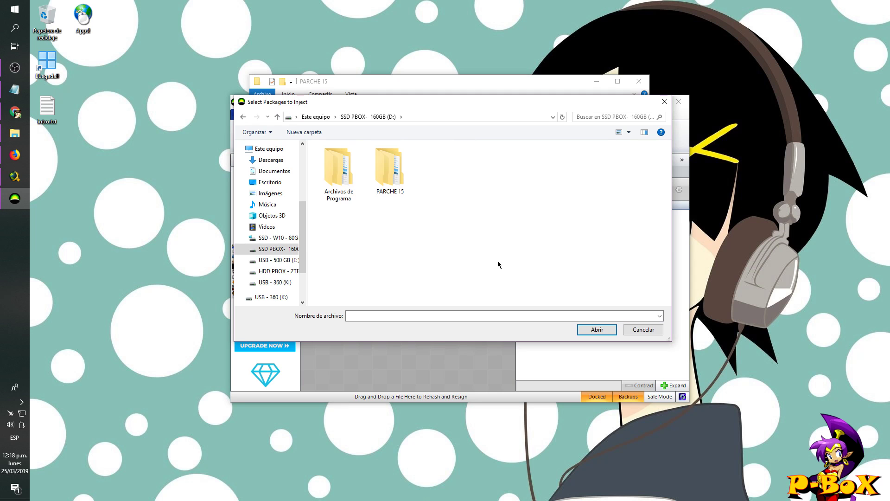
double_click(387, 171)
double_click(388, 168)
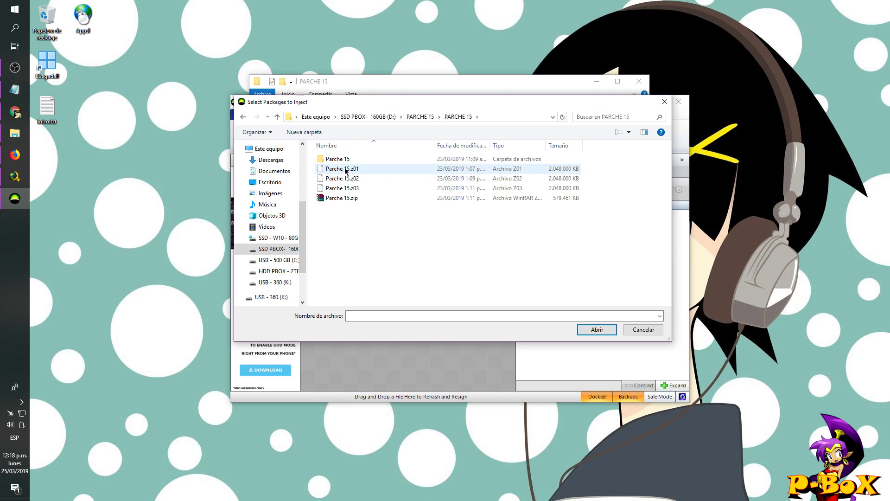
double_click(344, 160)
- Select DpFileList.bin through ONFIRE18, inject them, and skip assigning a profile
left_click(344, 159)
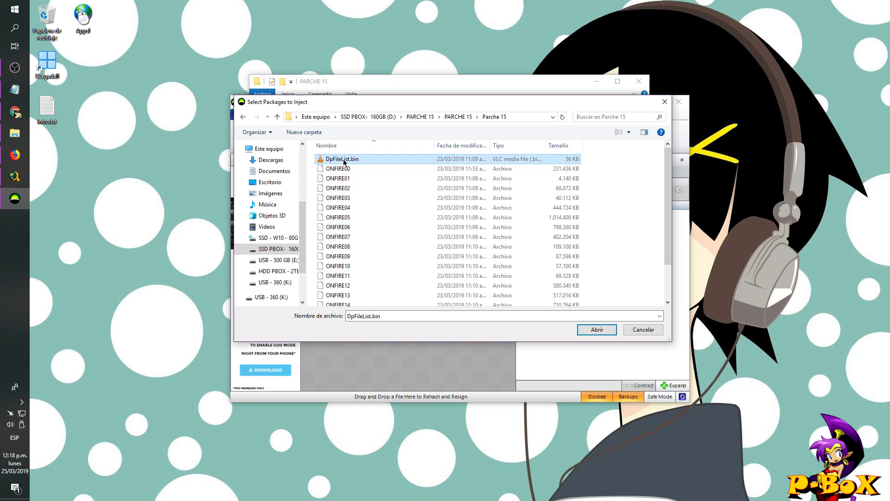
key("shift+Down")
key("shift+Down")
key("shift+Down")
key("shift+Down")
key("shift+Down")
key("shift+Down")
key("shift+Down")
key("shift+Down")
key("shift+Down")
key("shift+Down")
key("shift+Down")
key("shift+Down")
key("shift+Down")
key("shift+Down")
key("shift+Down")
key("shift+Down")
key("shift+Down")
key("shift+Down")
key("shift+Down")
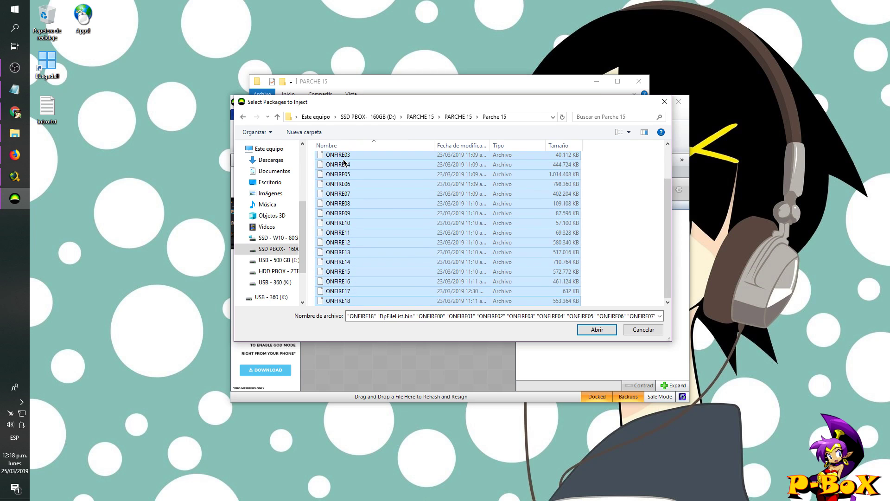
left_click(596, 330)
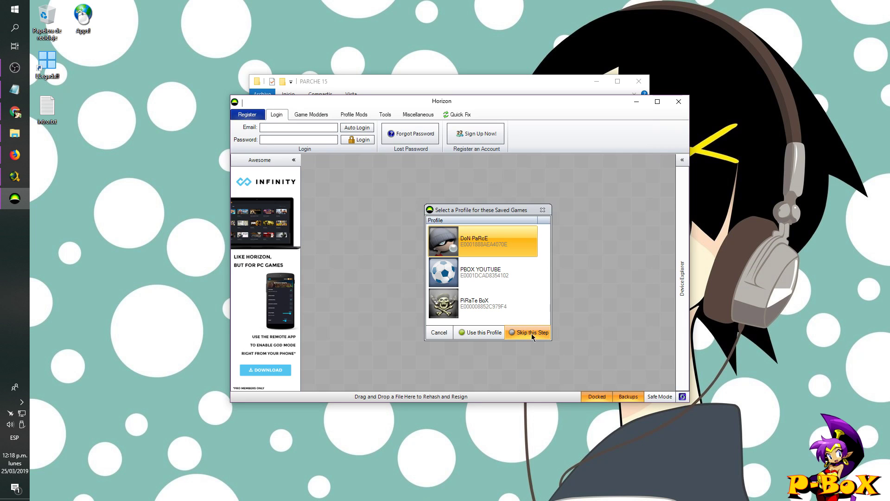
left_click(527, 333)
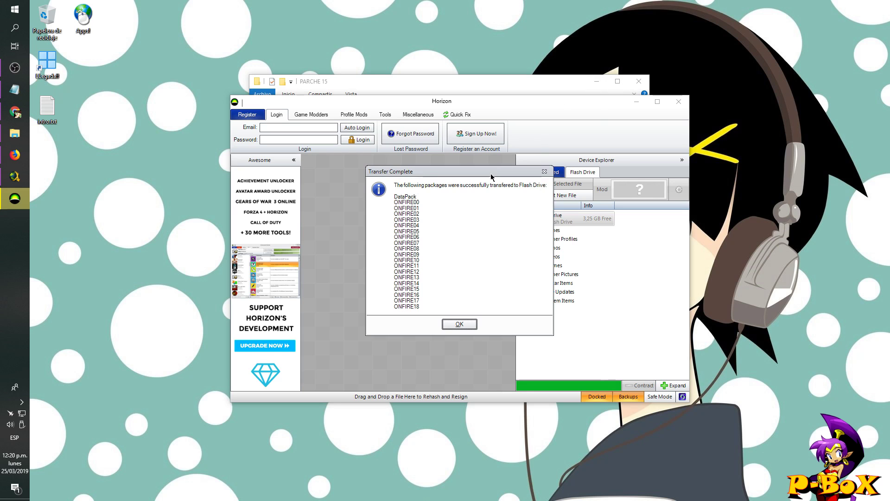
- Dismiss the transfer notice, maximize Horizon and expand the flash drive's Games folder
left_click_drag(484, 174, 443, 176)
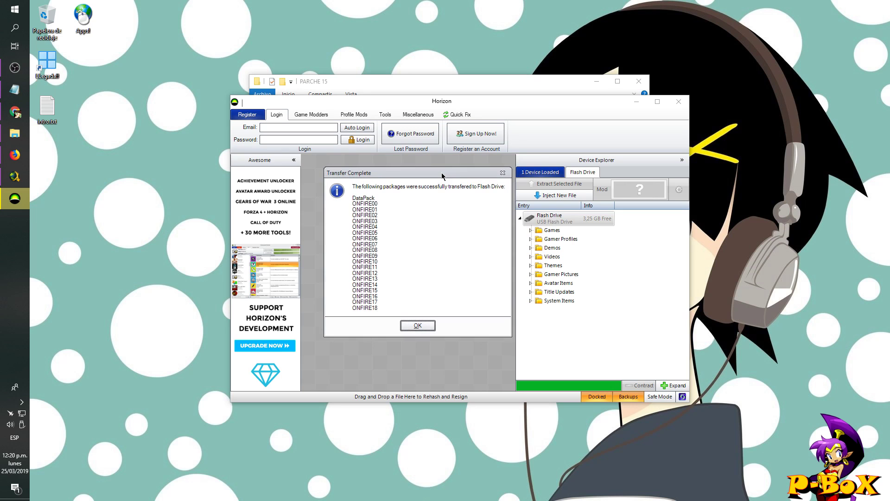
left_click(425, 325)
left_click(658, 101)
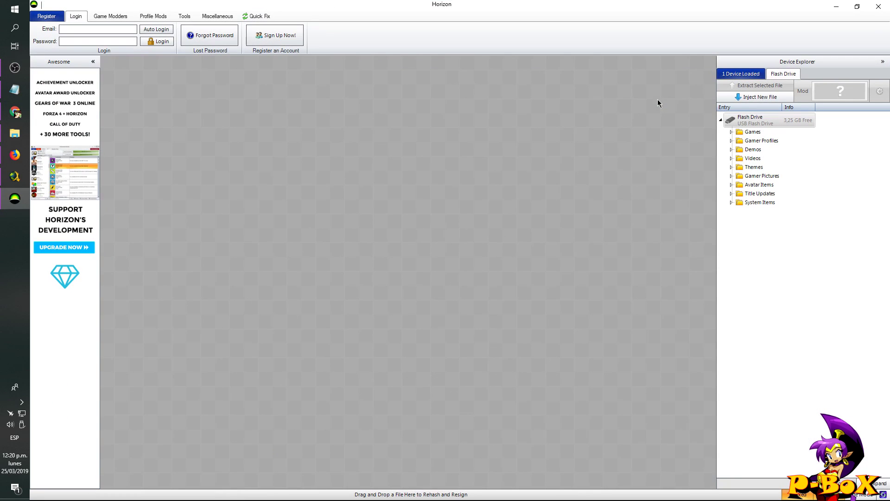
left_click(732, 133)
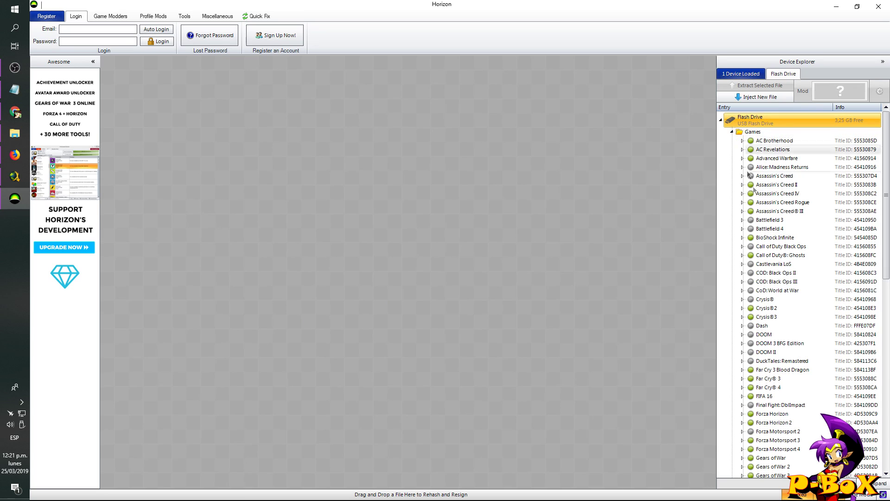
scroll(778, 236, "down", 3)
scroll(777, 236, "down", 5)
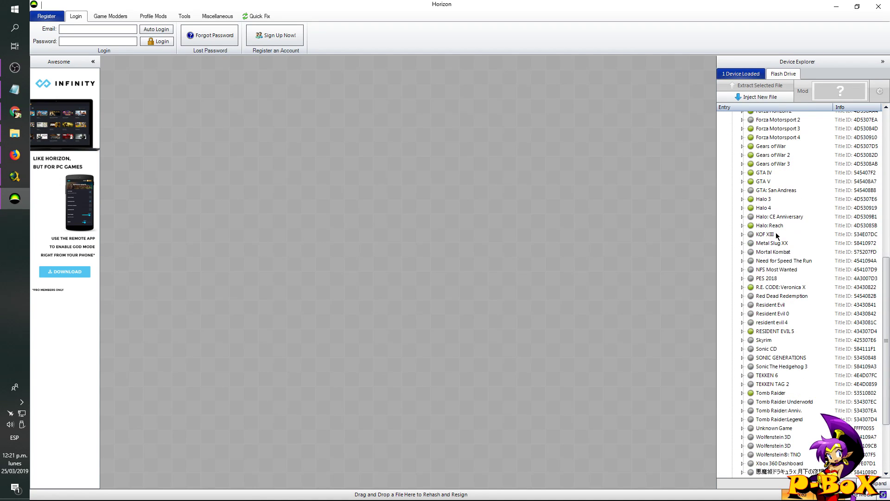
scroll(778, 235, "down", 2)
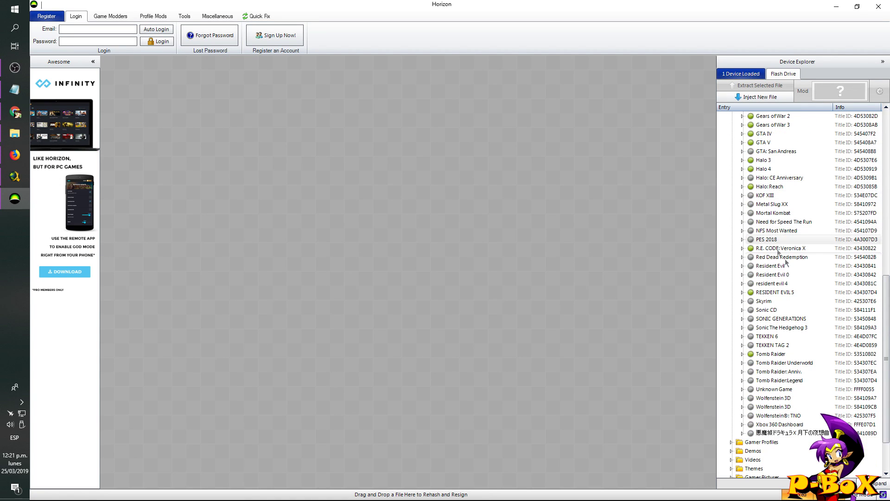
- Expand PES 2018 and check the DataPack (56,00 KB) and ONFIRE00–ONFIRE18 saves
left_click(743, 240)
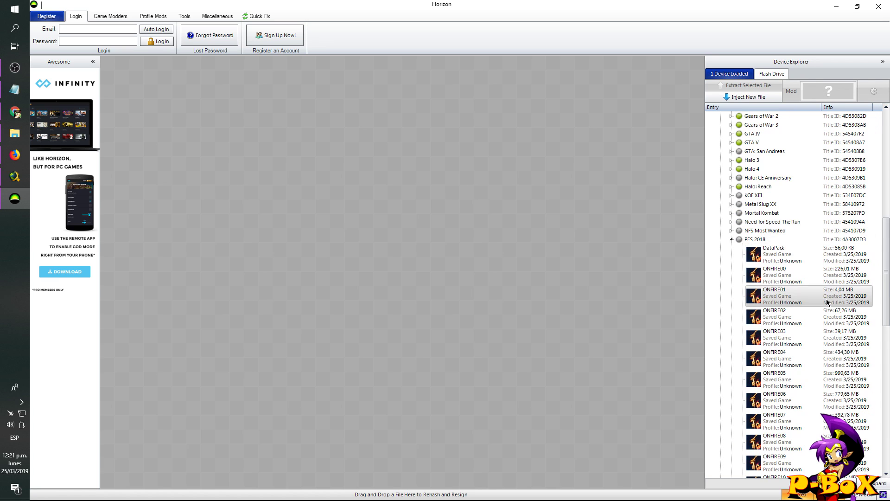
scroll(827, 303, "down", 3)
scroll(828, 302, "down", 3)
scroll(827, 302, "down", 3)
scroll(828, 302, "up", 5)
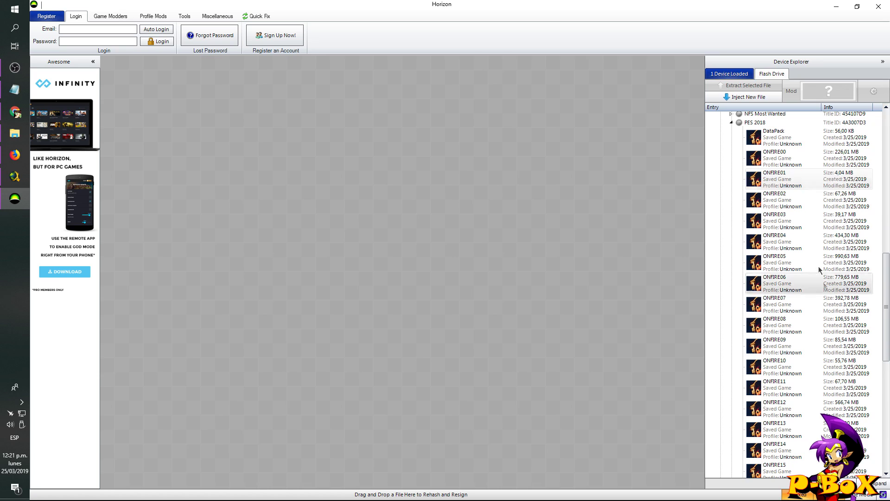
left_click(784, 160)
scroll(791, 278, "down", 2)
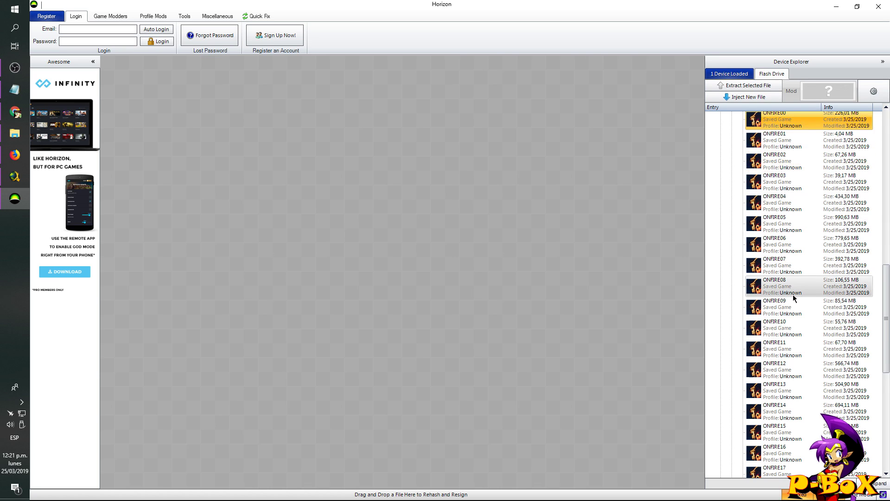
scroll(784, 456, "up", 2)
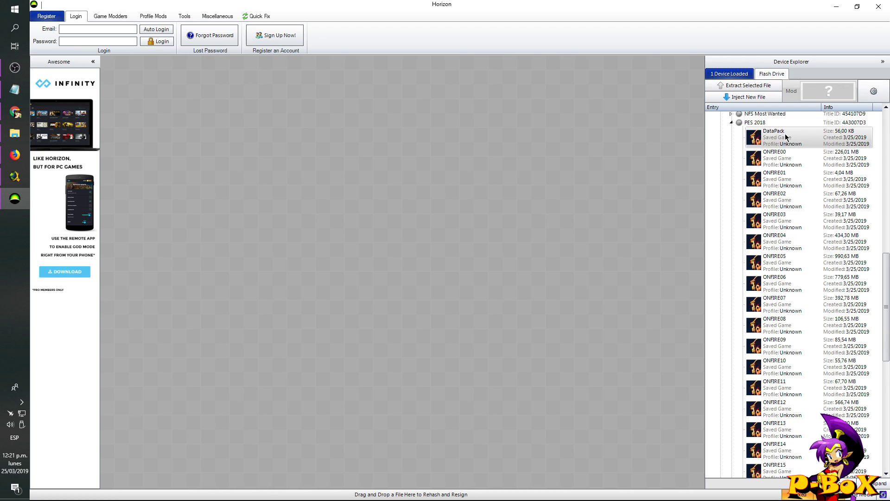
left_click(787, 138)
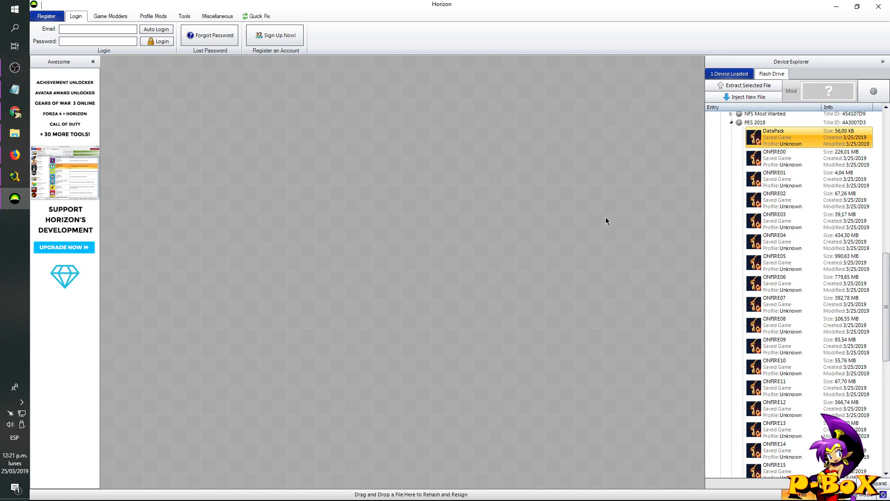
- Inject both title update files from PARCHE 15's TU 8 & Default xex folder
left_click(731, 123)
left_click(756, 97)
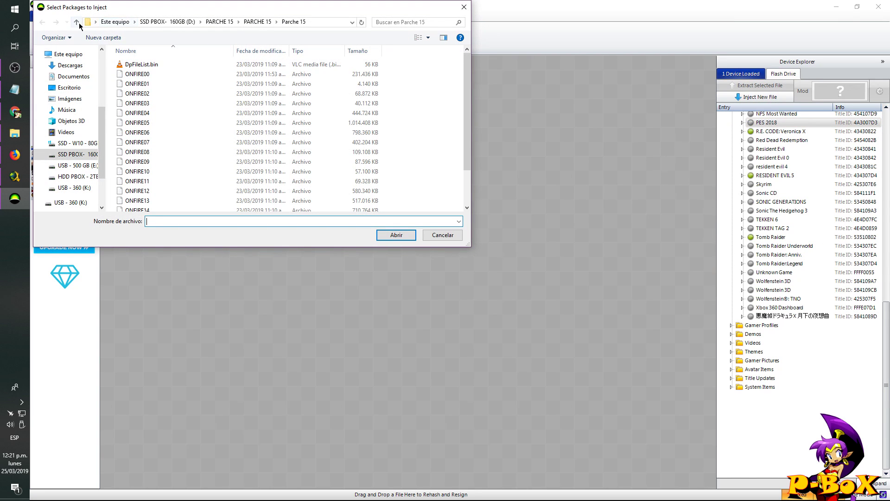
left_click(78, 23)
left_click(79, 23)
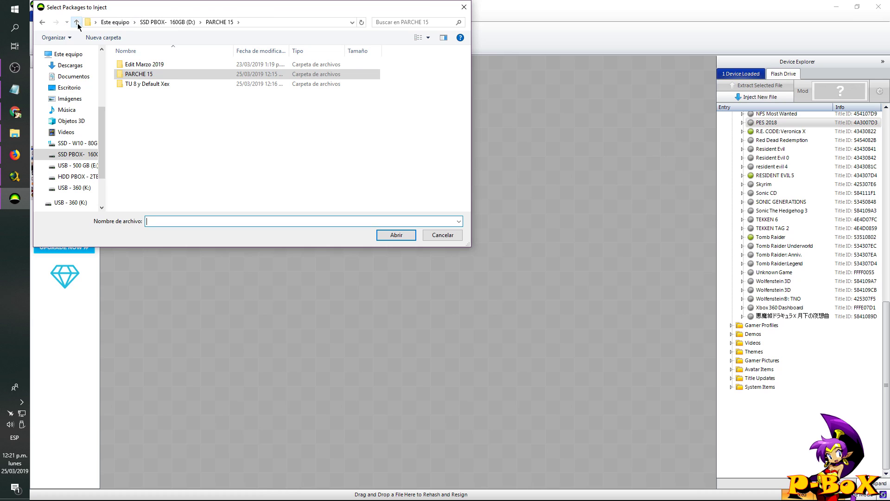
double_click(145, 84)
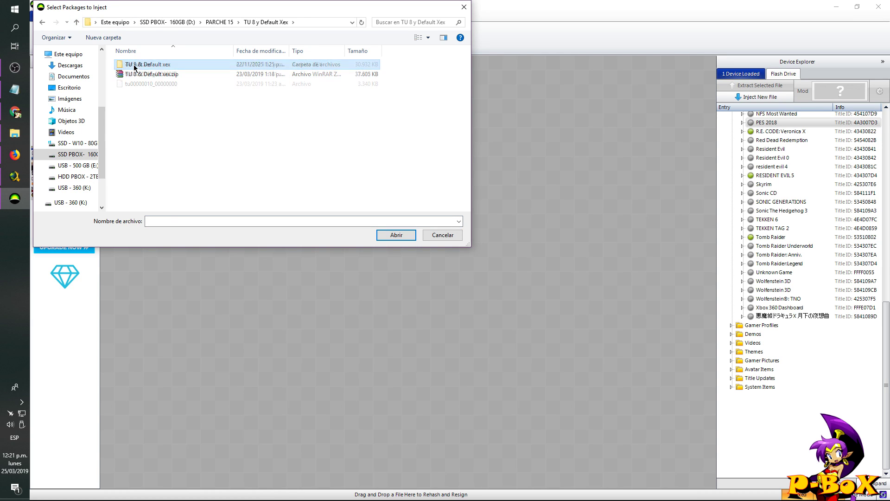
double_click(135, 65)
left_click_drag(152, 104, 135, 77)
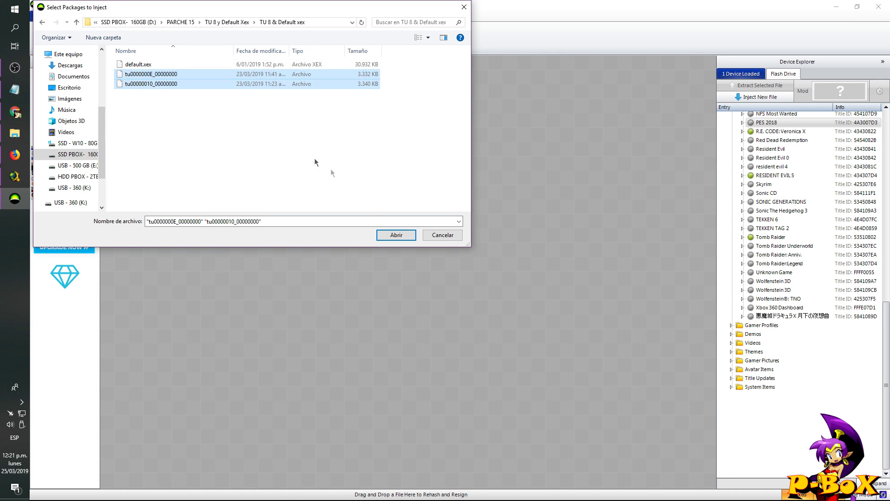
left_click(394, 235)
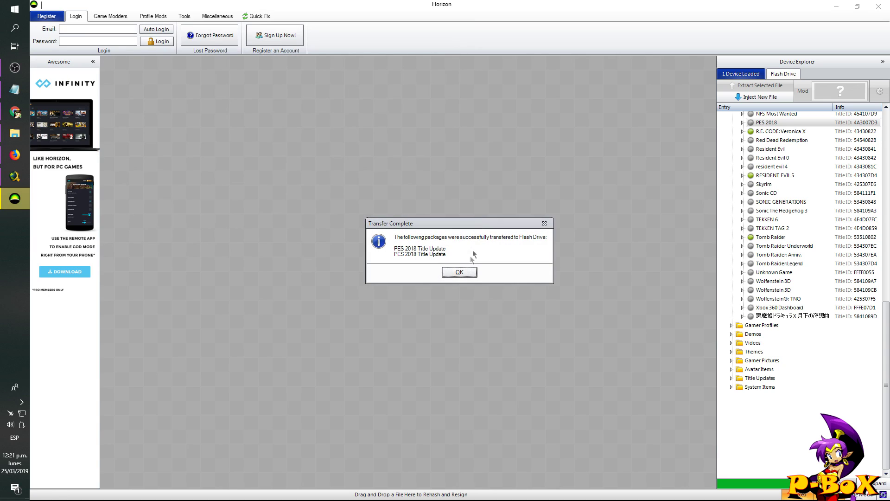
left_click(459, 274)
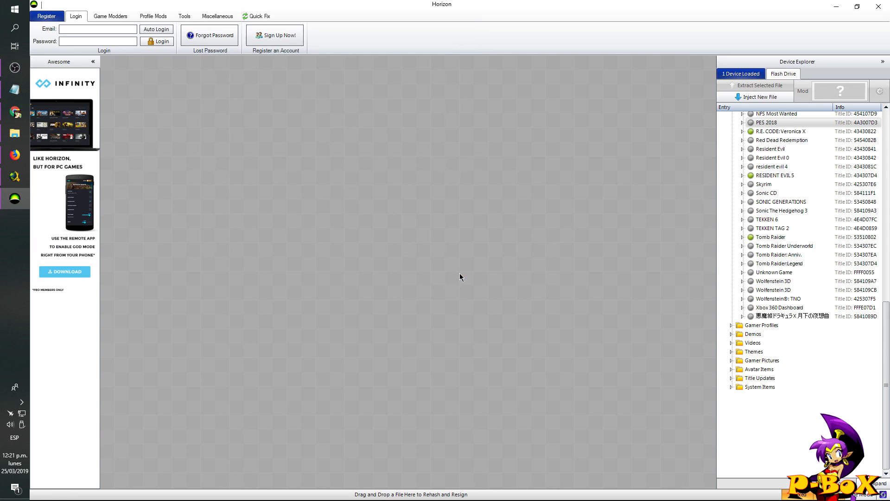
- Inject EDIT00000000 from Edit Marzo 2019 and show the new Editar datos save
left_click(742, 98)
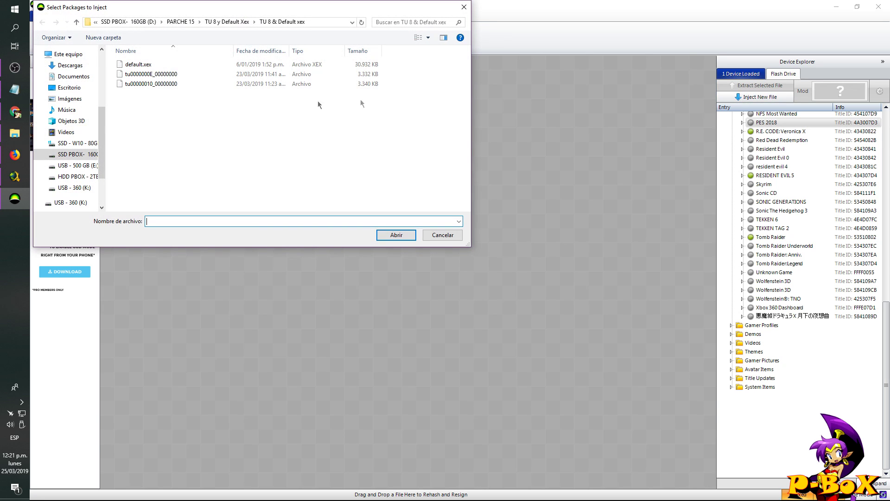
left_click(77, 22)
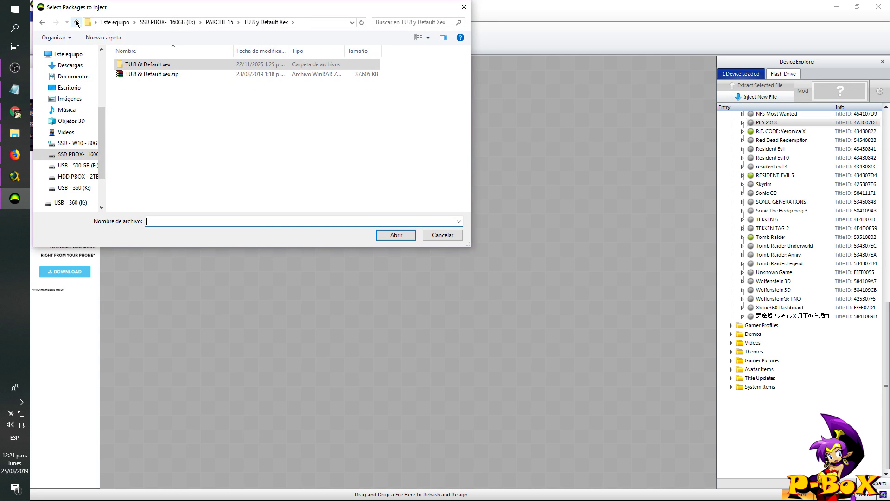
left_click(77, 22)
double_click(139, 64)
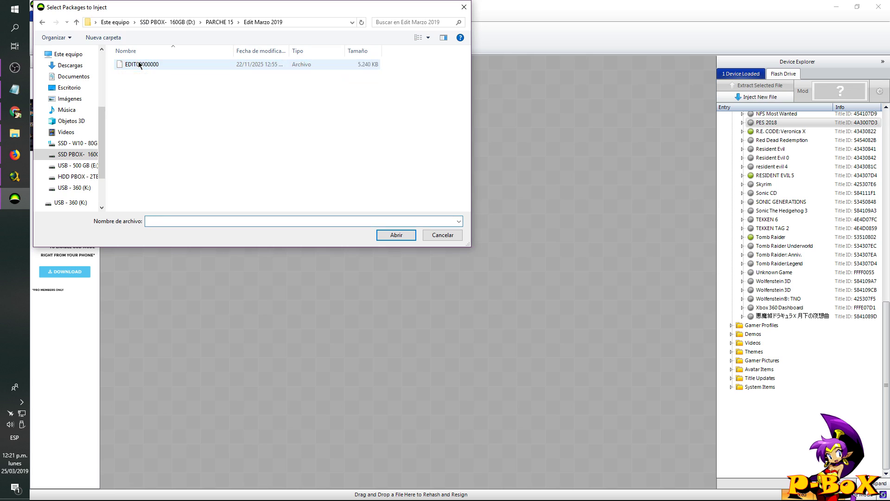
left_click(153, 68)
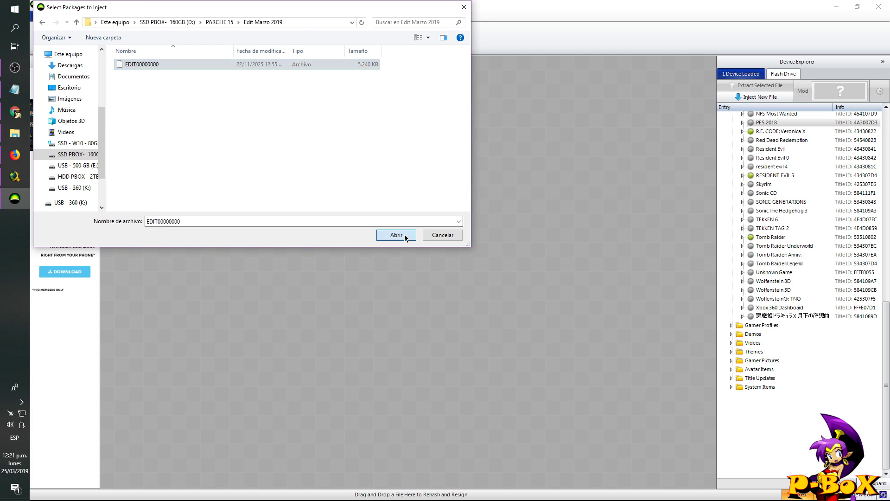
left_click(405, 235)
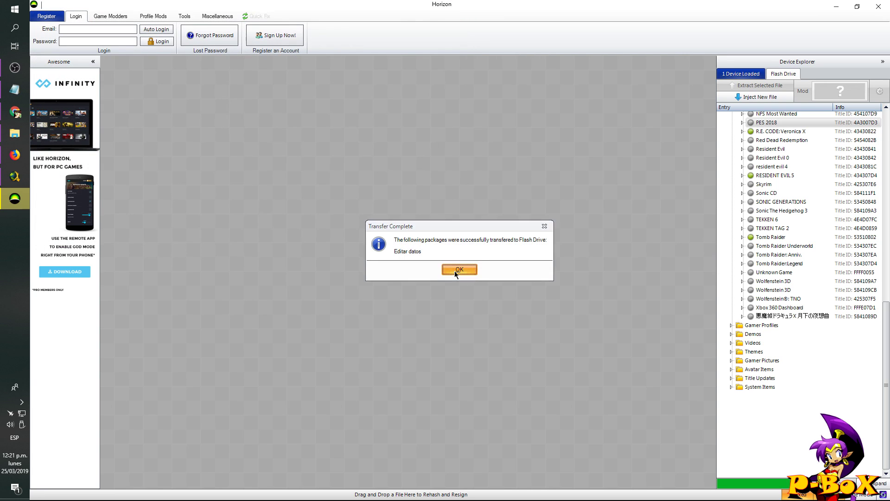
left_click(455, 271)
left_click(742, 122)
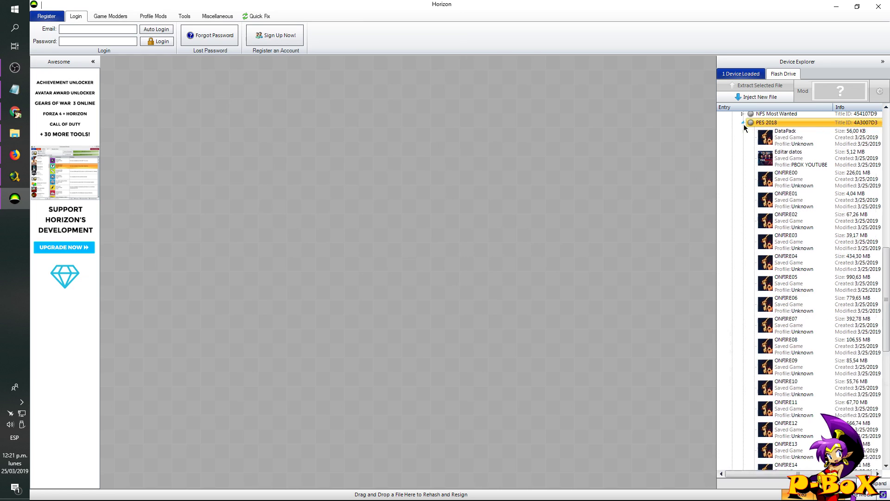
- Open the Editar datos package beside the gamer profile's details window
scroll(788, 226, "down", 2)
scroll(788, 224, "down", 2)
scroll(788, 224, "up", 5)
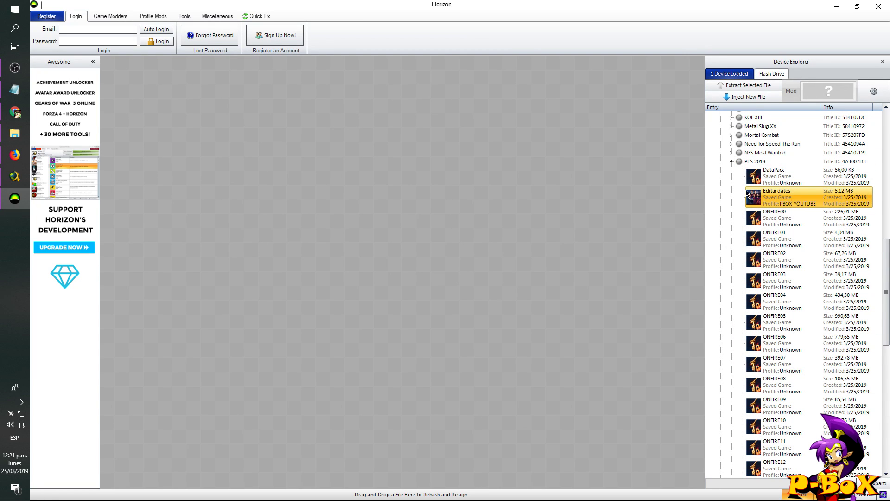
left_click_drag(254, 204, 254, 204)
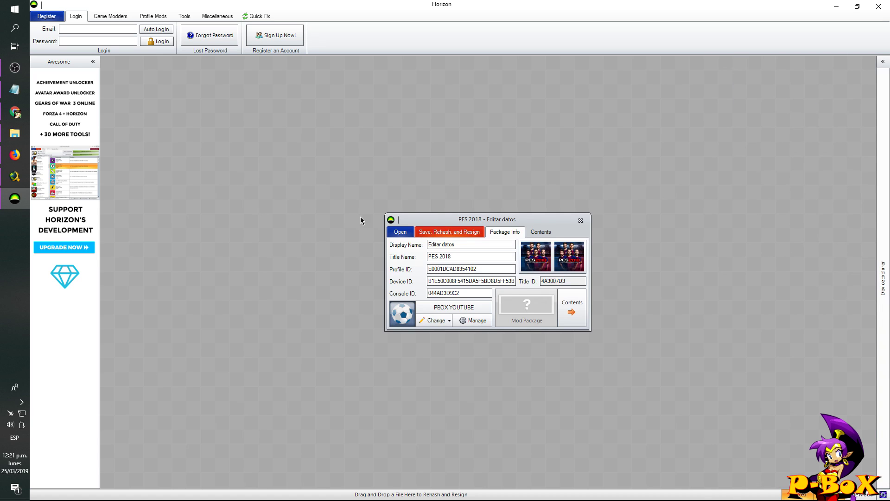
left_click_drag(496, 221, 332, 198)
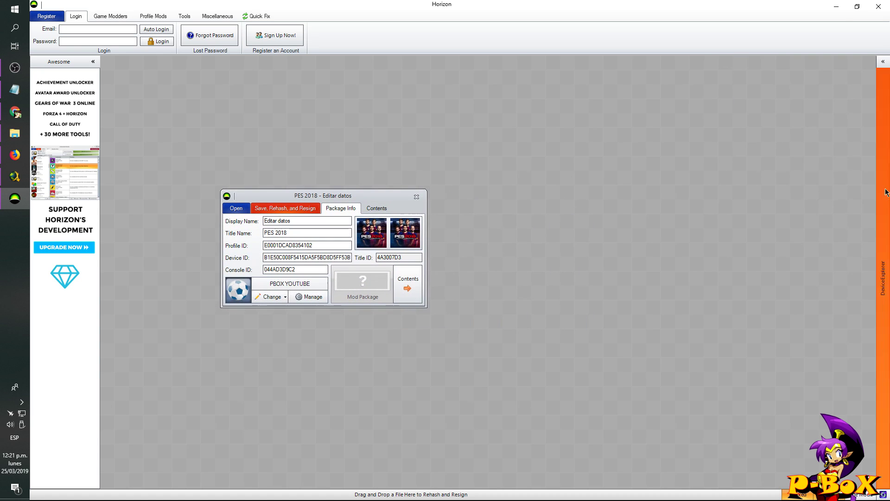
mouse_move(884, 192)
left_click(731, 161)
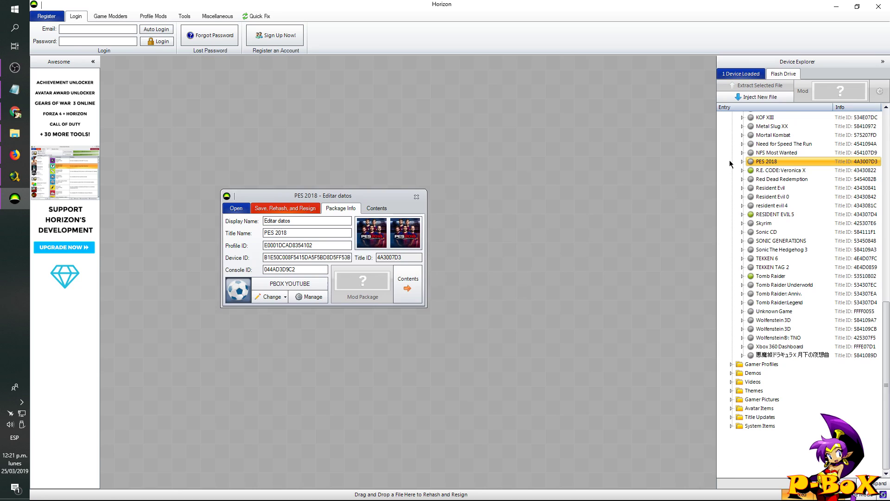
left_click(731, 365)
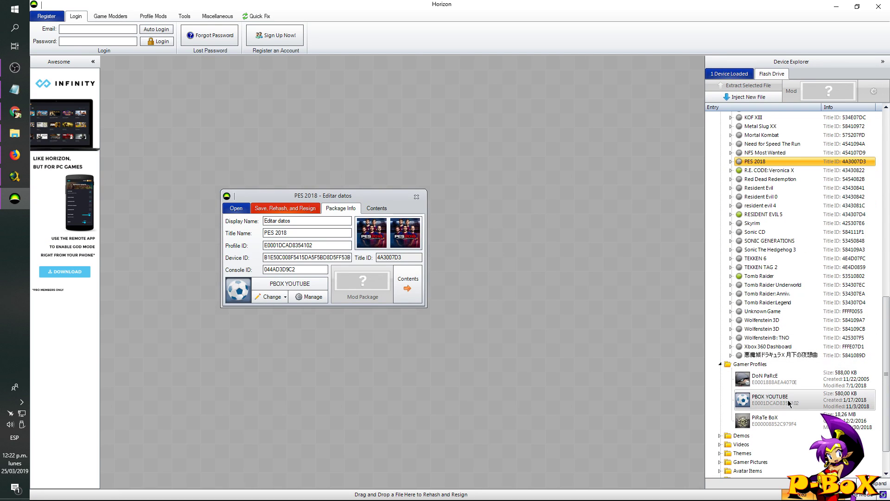
left_click(789, 403)
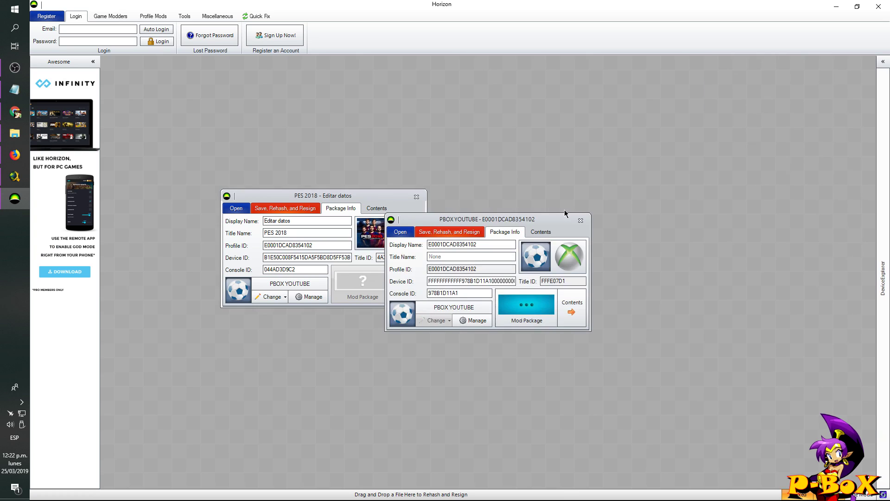
left_click_drag(528, 207, 596, 197)
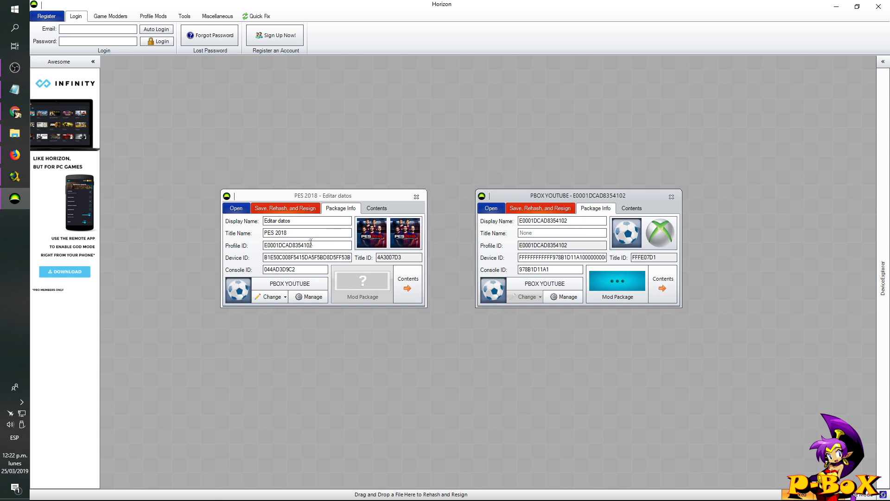
- Verify the Profile ID and paste the profile's Device ID and Console ID into the save
double_click(536, 245)
left_click(296, 243)
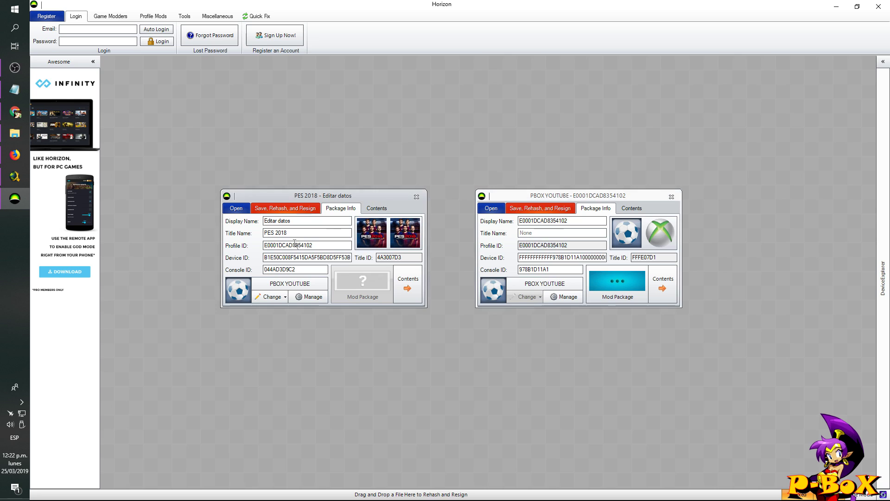
double_click(295, 245)
left_click(292, 245)
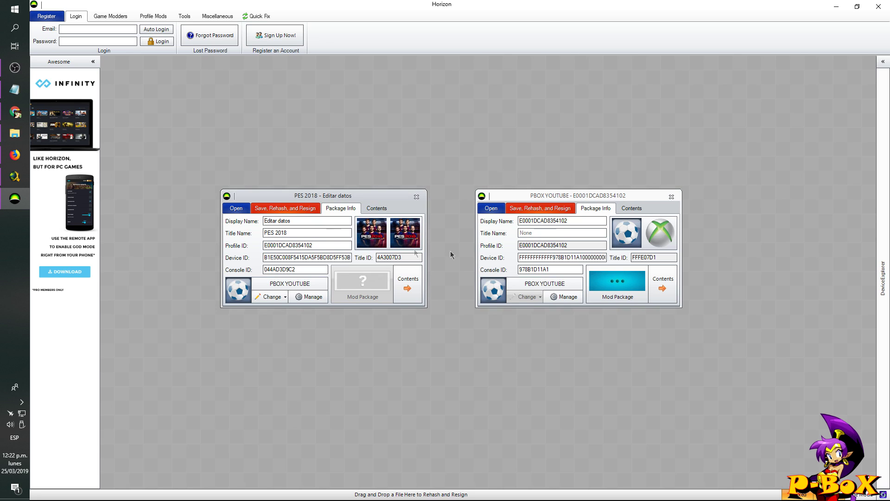
double_click(558, 256)
double_click(296, 257)
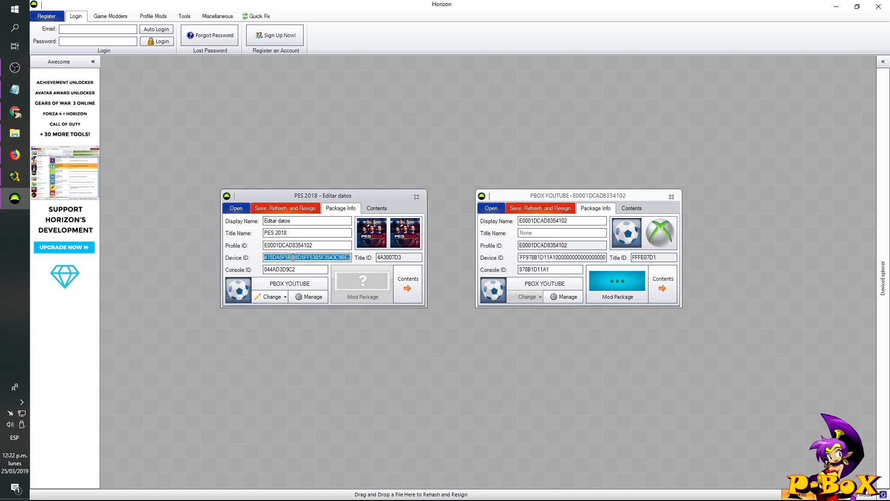
key("ctrl+v")
double_click(539, 269)
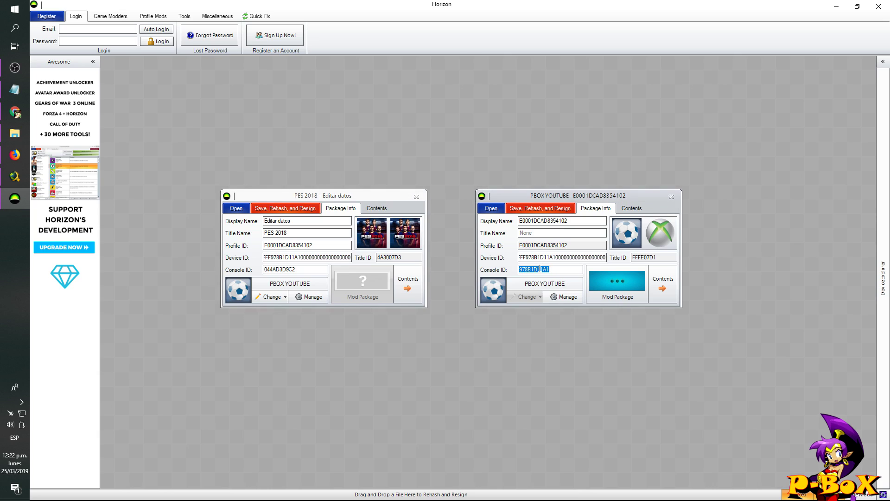
double_click(285, 270)
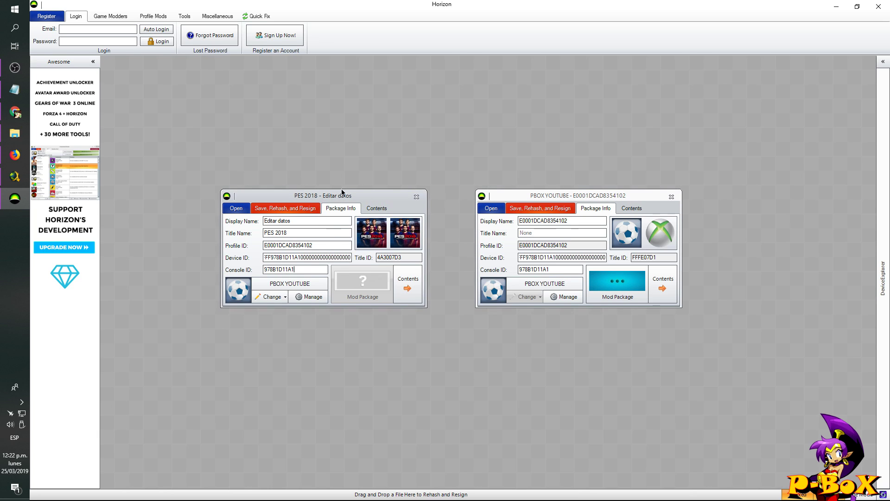
- Save, rehash and resign the PES 2018 save, then close both windows
left_click(296, 208)
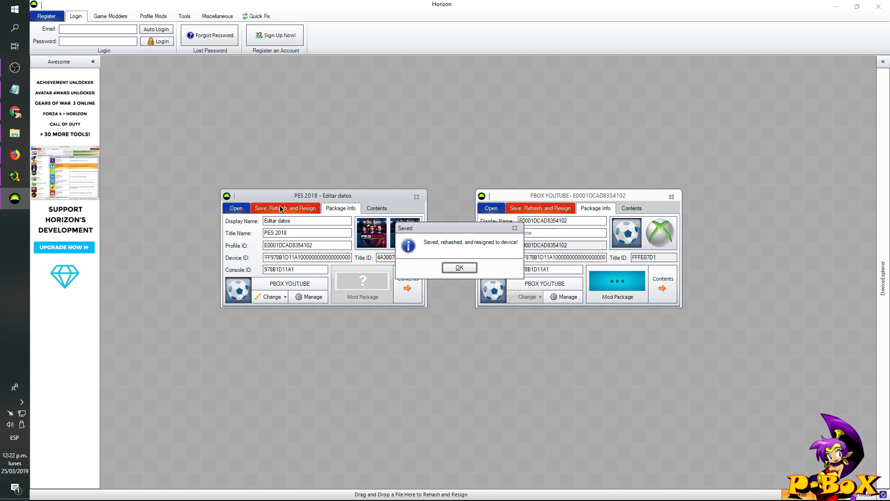
left_click(461, 268)
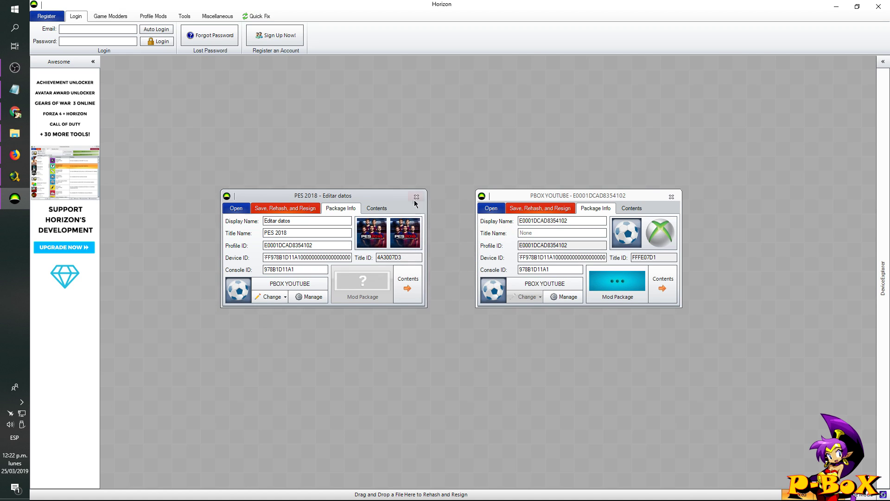
left_click(416, 197)
left_click(672, 197)
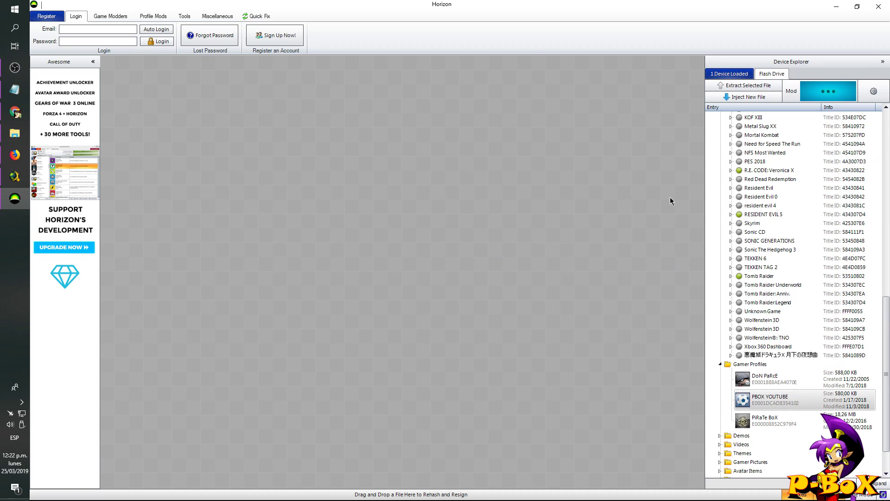
- Close Horizon and copy default.xex from the TU 8 & Default xex folder
left_click(878, 8)
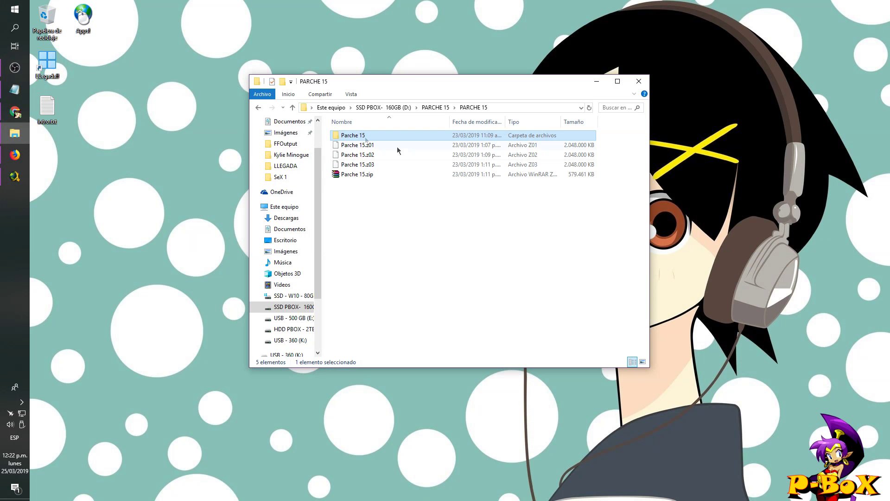
left_click(293, 108)
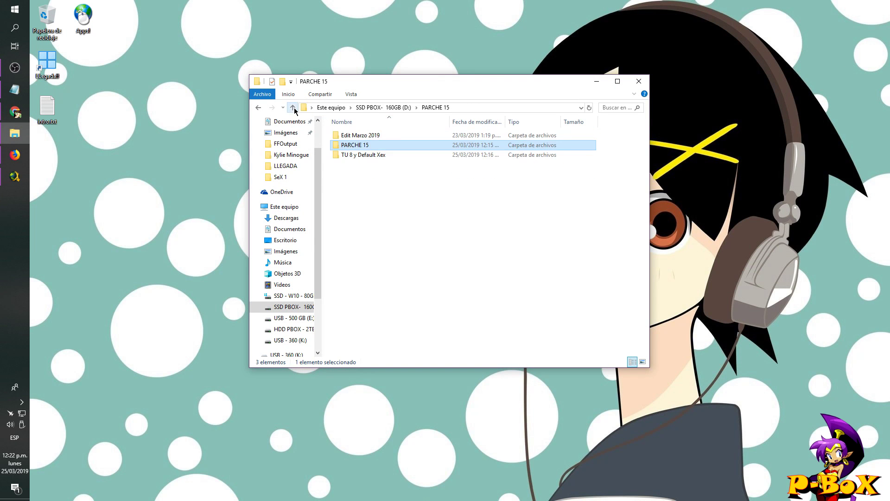
double_click(360, 154)
double_click(360, 135)
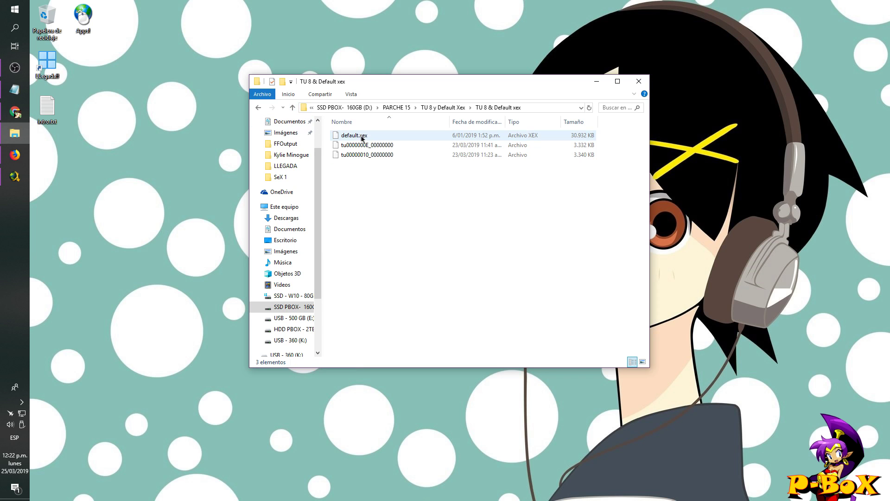
left_click(357, 136)
right_click(358, 137)
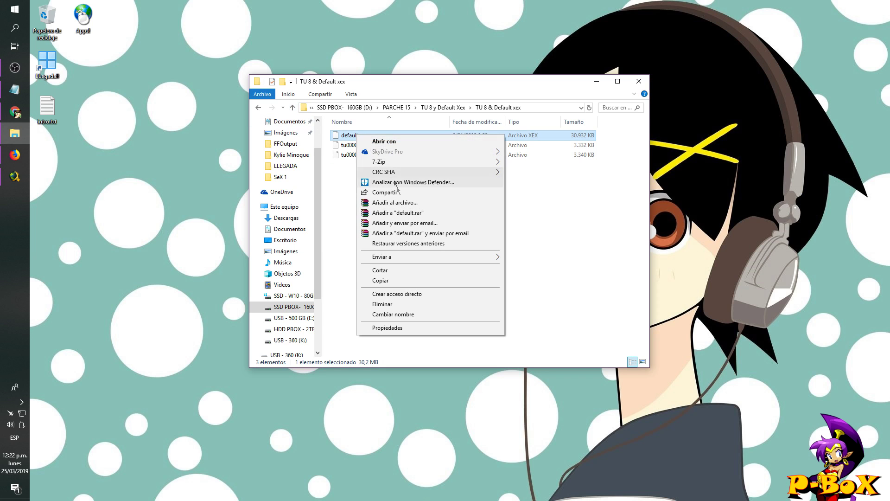
left_click(380, 281)
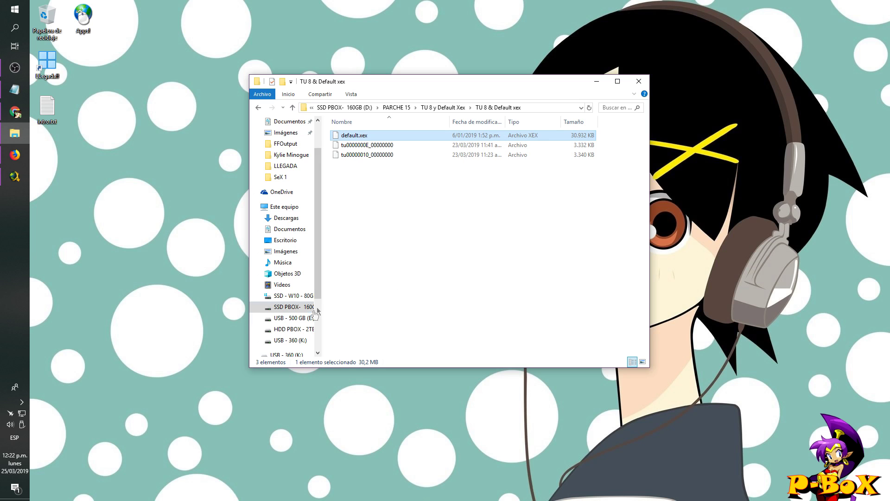
- Paste default.xex onto USB - 360 (K:) and close File Explorer
left_click(286, 341)
right_click(397, 229)
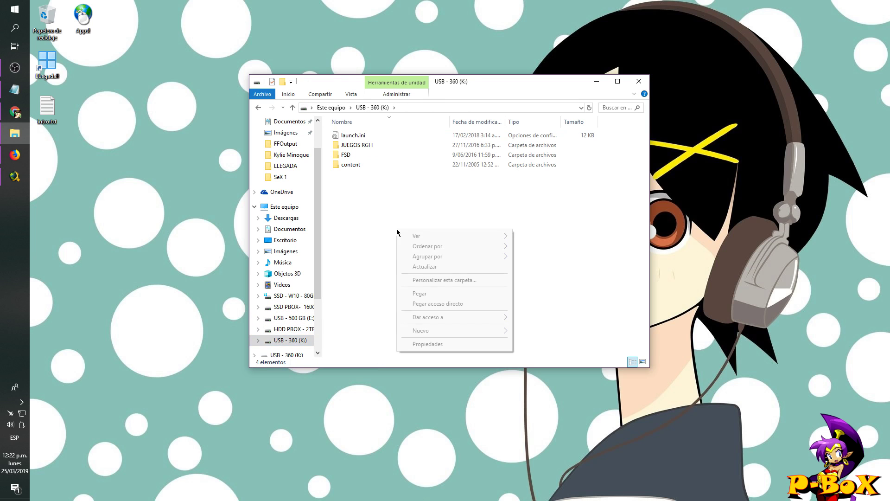
left_click(420, 294)
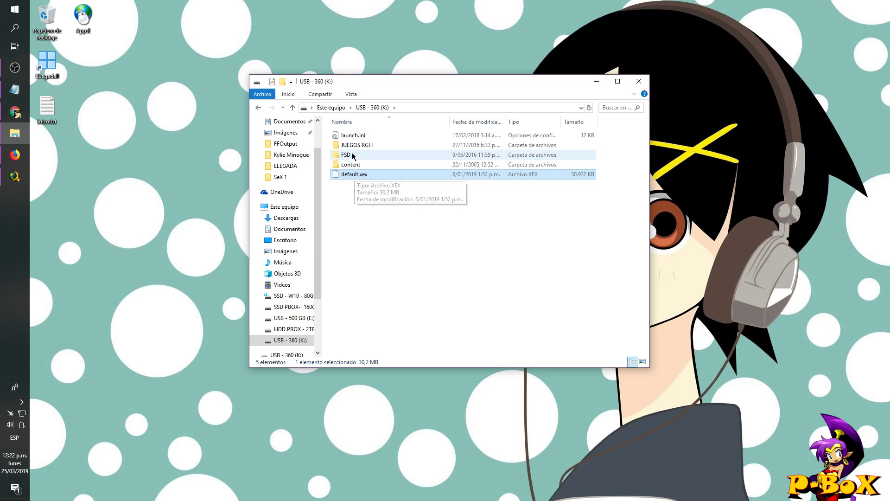
left_click(390, 254)
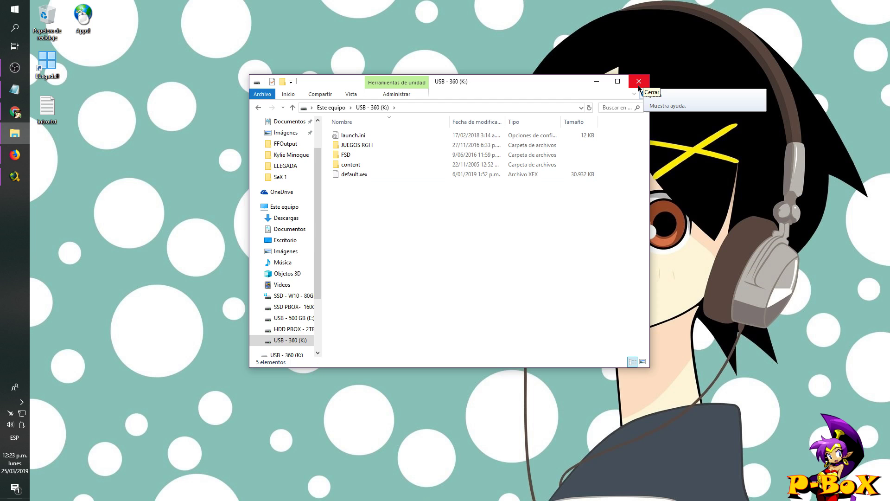
left_click(639, 88)
left_click(22, 423)
- Safely eject the USB drive, then sign out of the Xbox profile with Sí
left_click(74, 443)
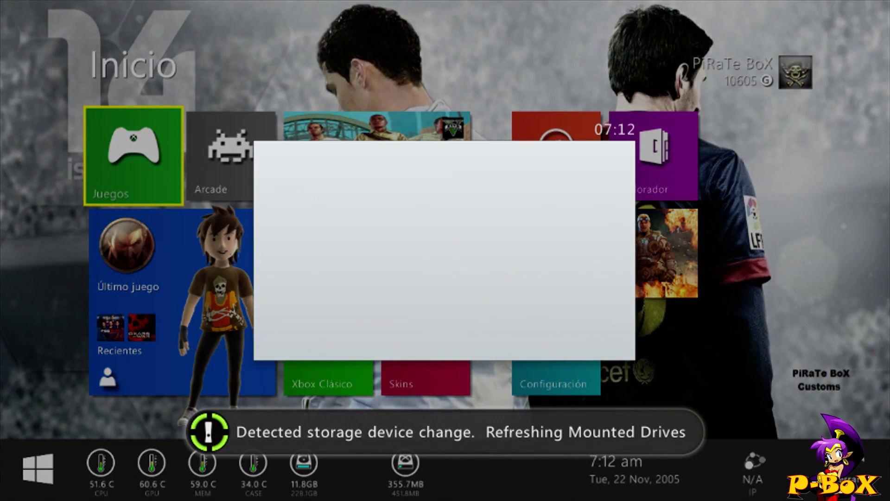
key("x")
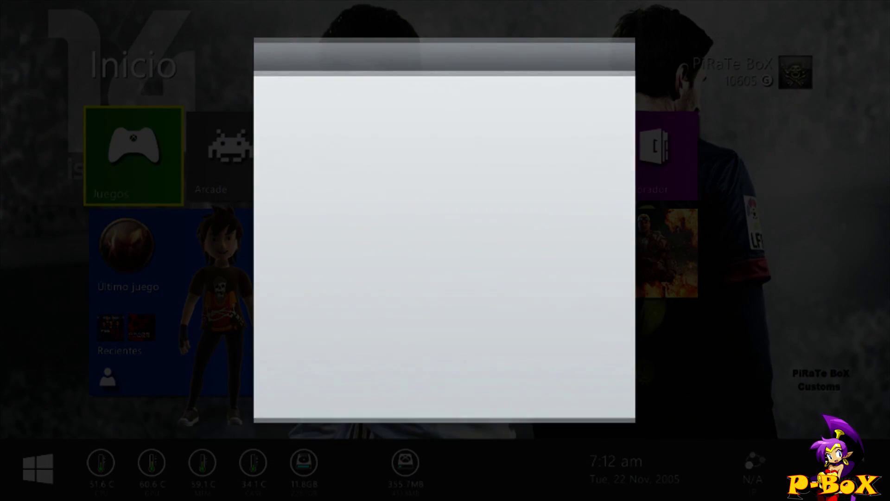
key("Up")
key("Return")
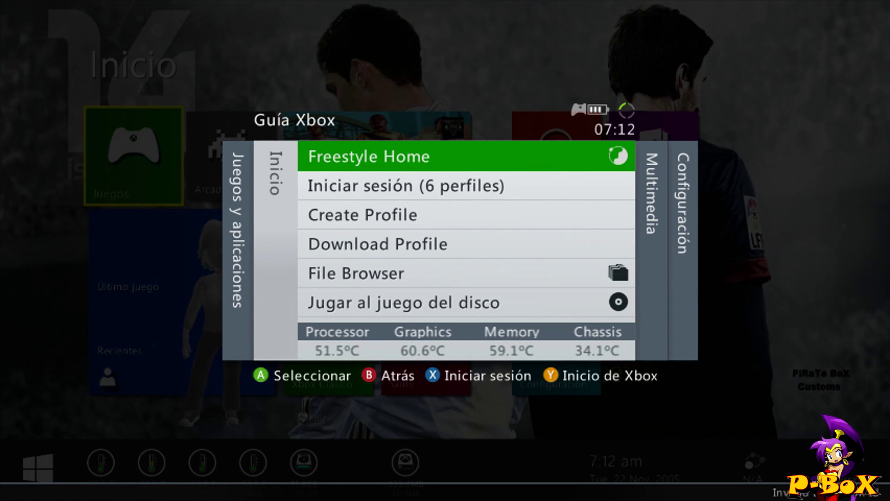
key("Escape")
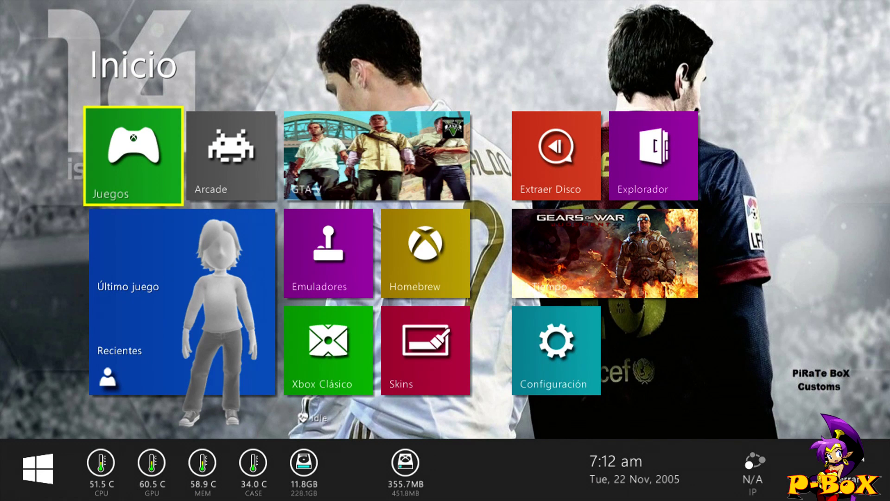
key("Right")
key("Right")
key("Left")
key("Left")
- Glance at the Xbox 360 games list, then open Gestor de archivos
key("Return")
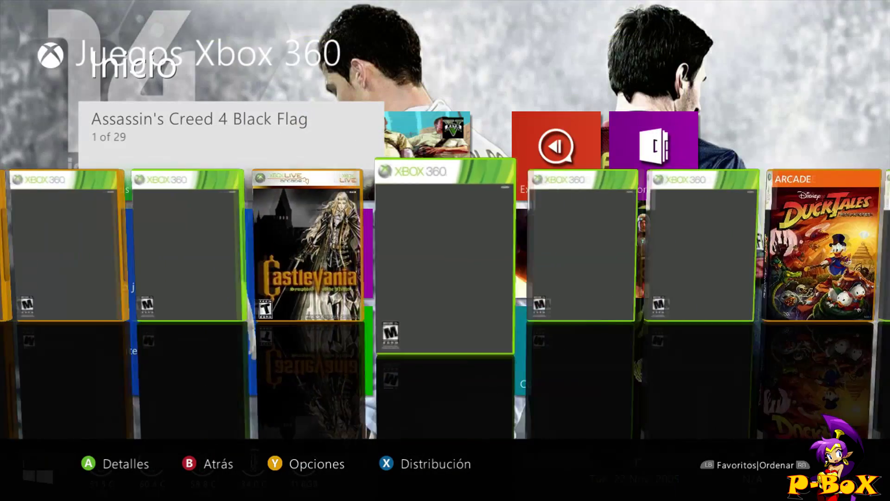
key("Left")
key("Left")
key("Left")
key("Left")
key("Left")
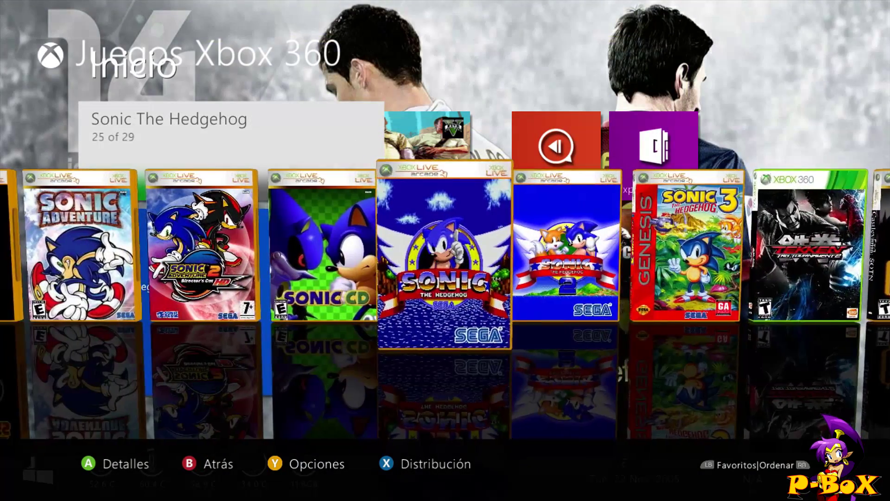
key("Escape")
left_click(654, 156)
key("Return")
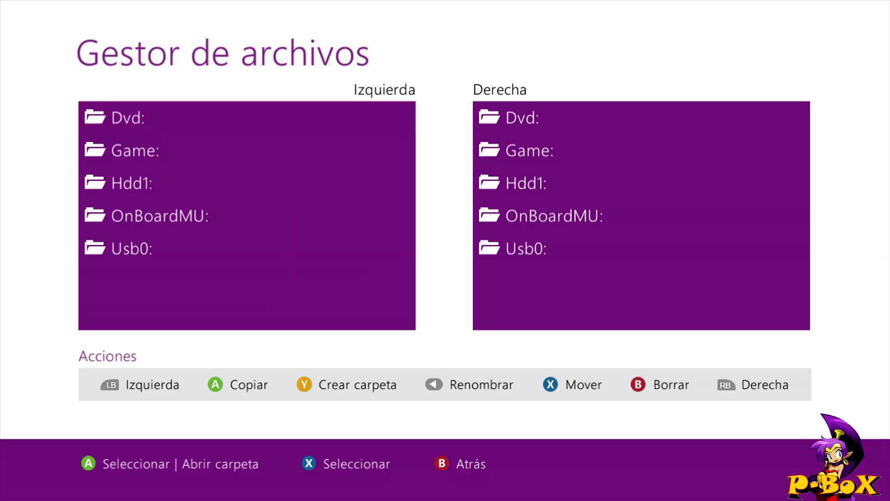
- Open Hdd1's JUEGOS RGH\XBOX 360 folder in the right pane
key("Right")
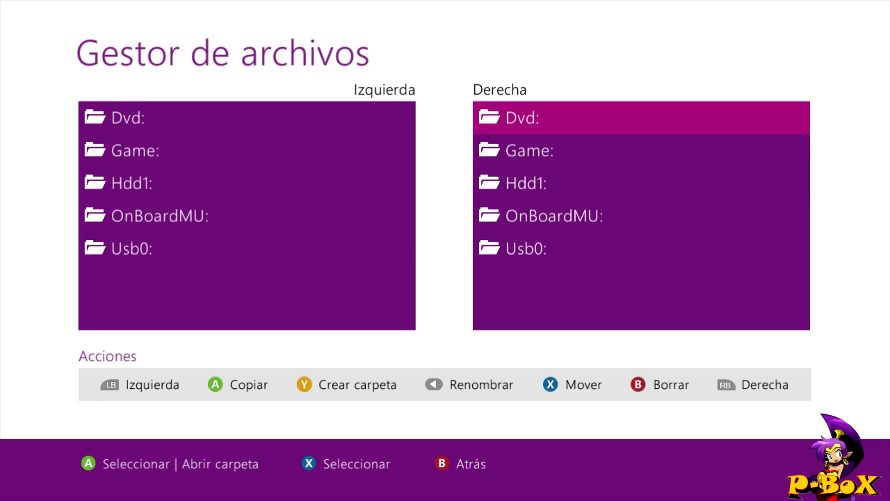
key("Down")
key("Down")
key("Return")
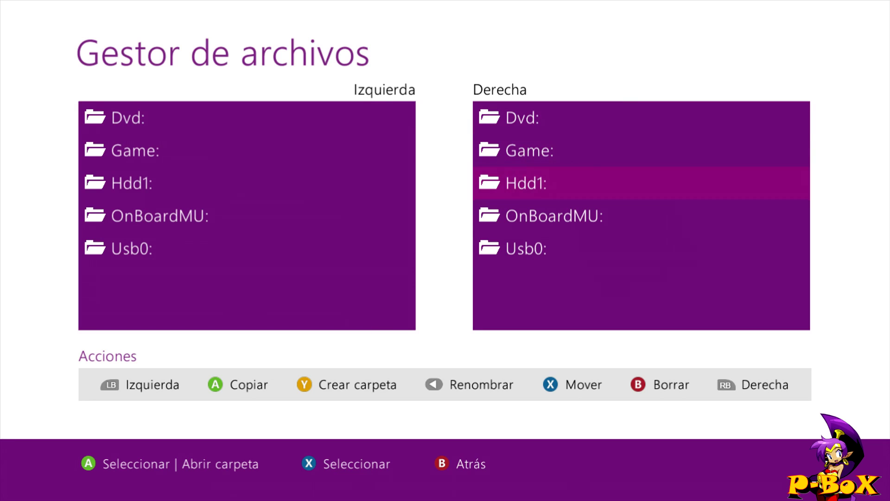
key("Up")
key("Up")
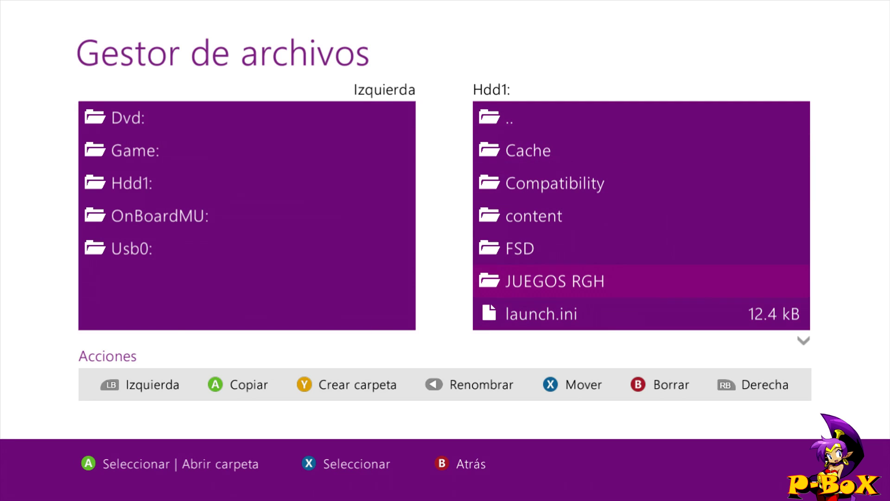
key("Return")
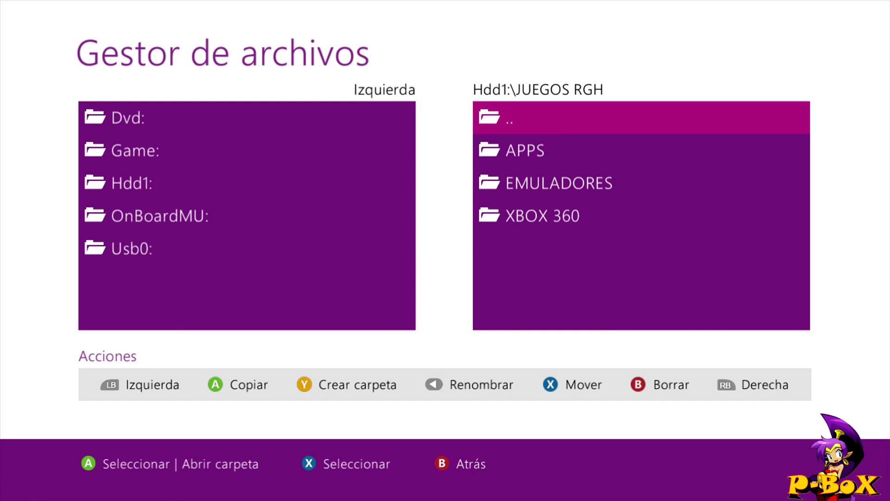
key("Up")
key("Return")
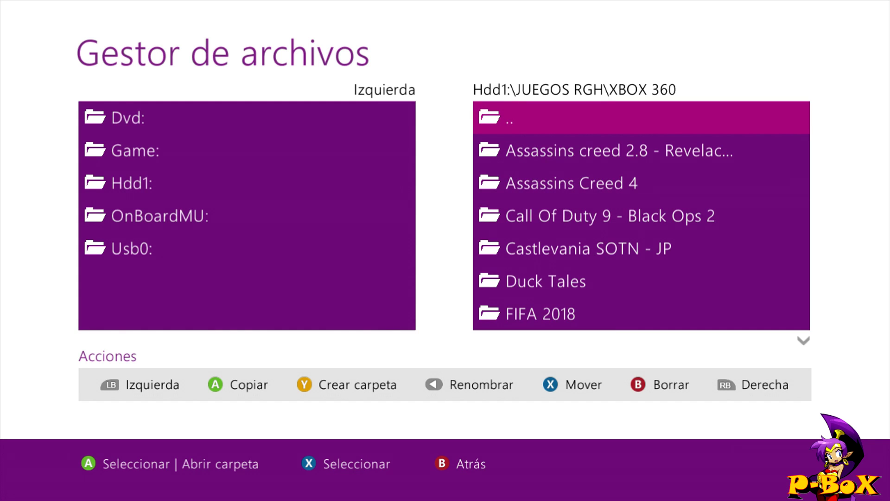
- Page down to PESESITO and open its PES 2018 folder, selecting default.xex
key("Page_Down")
key("Page_Down")
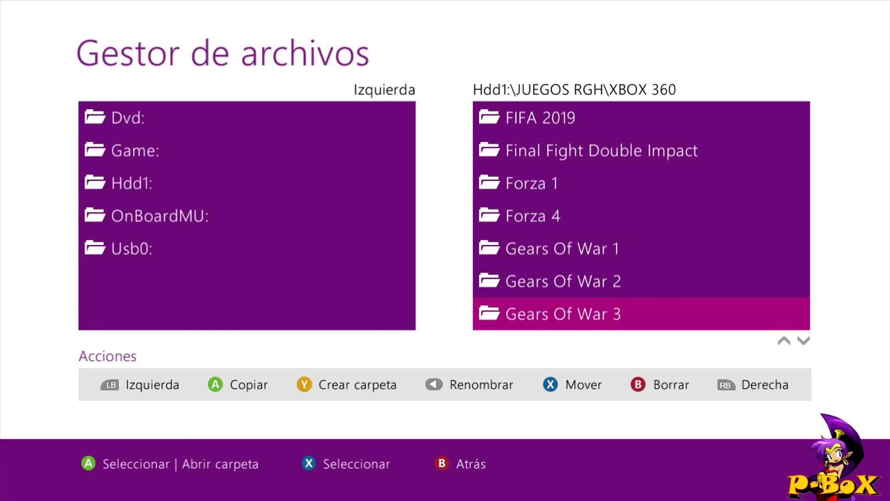
key("Page_Down")
key("Page_Down")
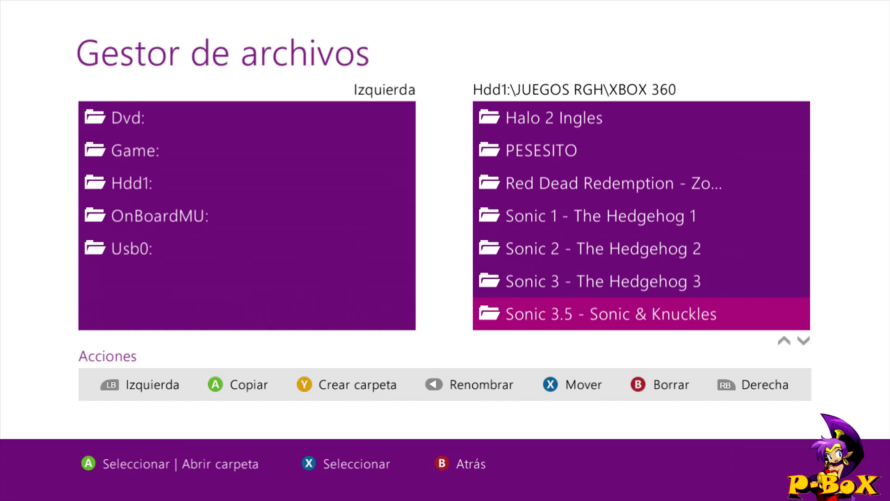
key("Up")
key("Up")
key("Up")
key("Up")
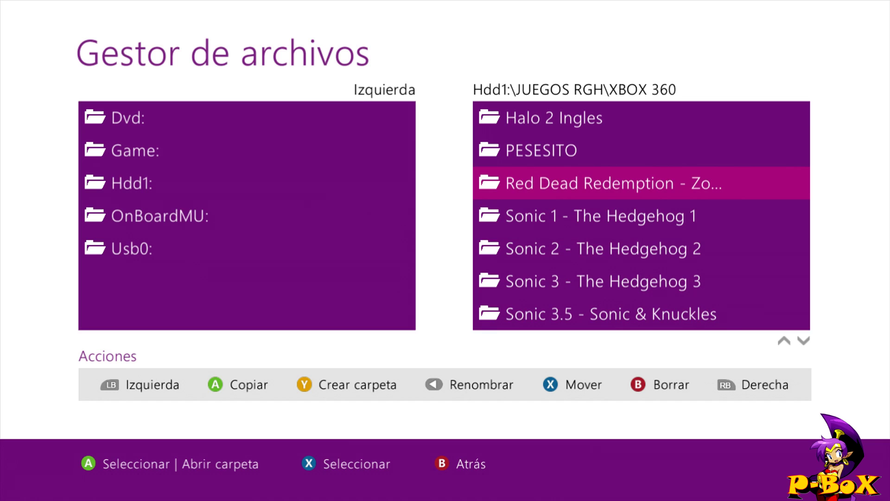
key("Up")
key("Return")
key("Down")
key("Return")
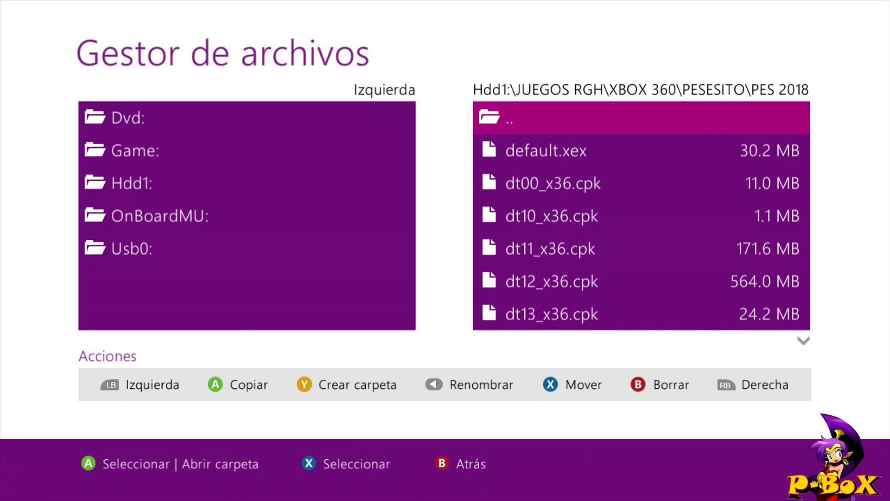
key("Down")
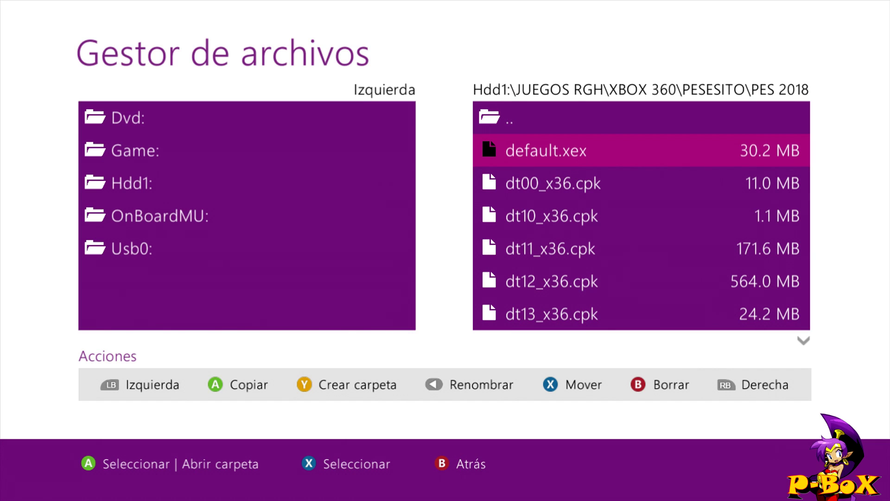
- Open Usb0 in the left pane and delete Hdd1's old PES 2018 default.xex
key("Left")
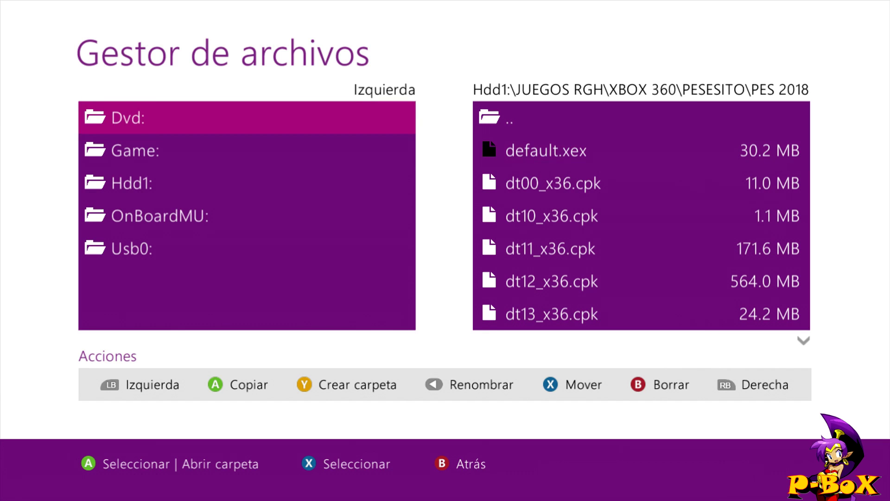
key("Up")
key("Return")
key("Down")
key("Down")
key("Down")
key("Down")
key("Down")
key("Down")
key("Down")
key("Down")
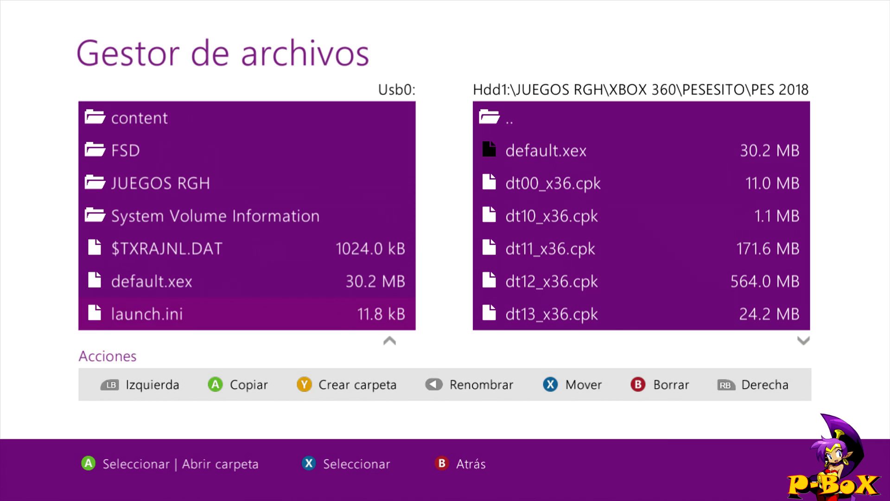
key("Up")
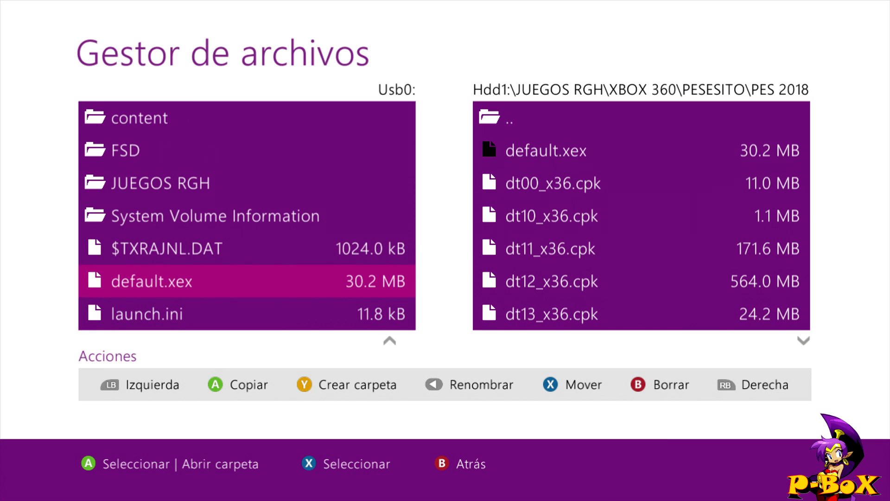
key("Right")
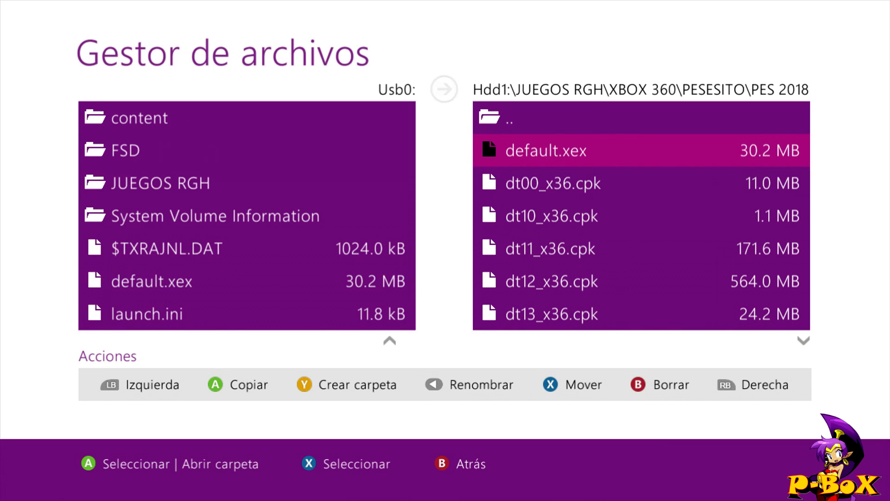
key("Delete")
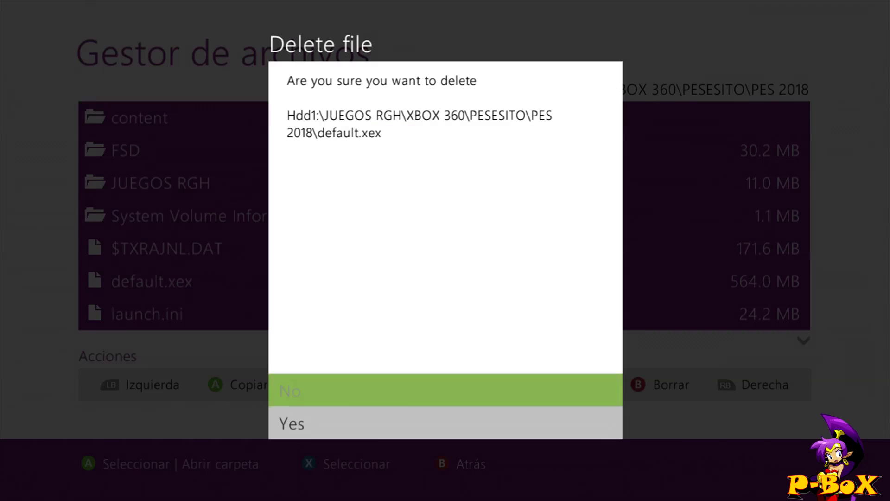
key("Down")
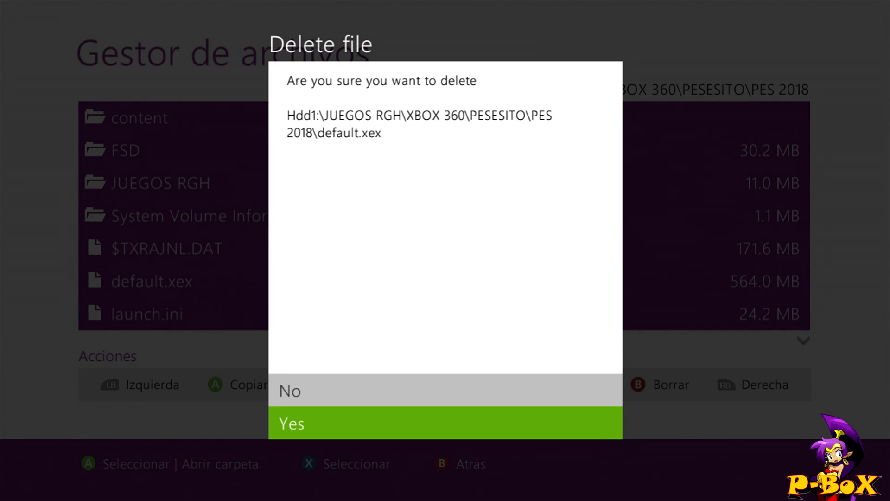
key("Return")
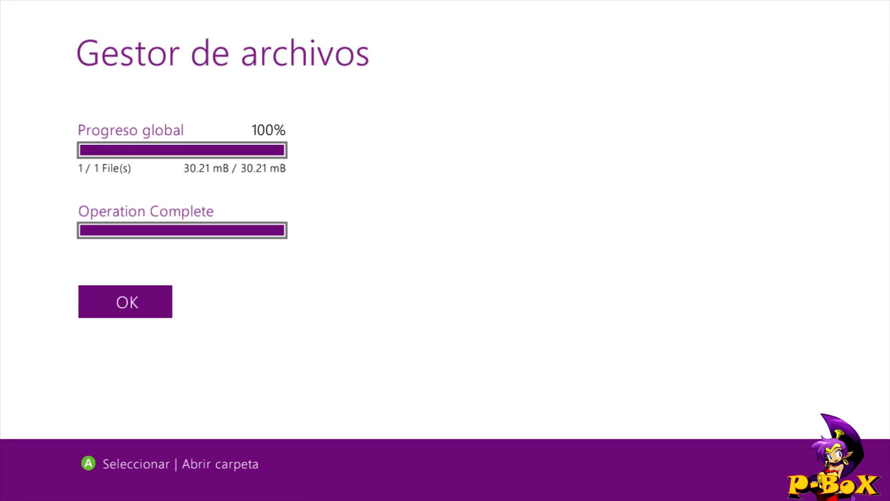
key("Return")
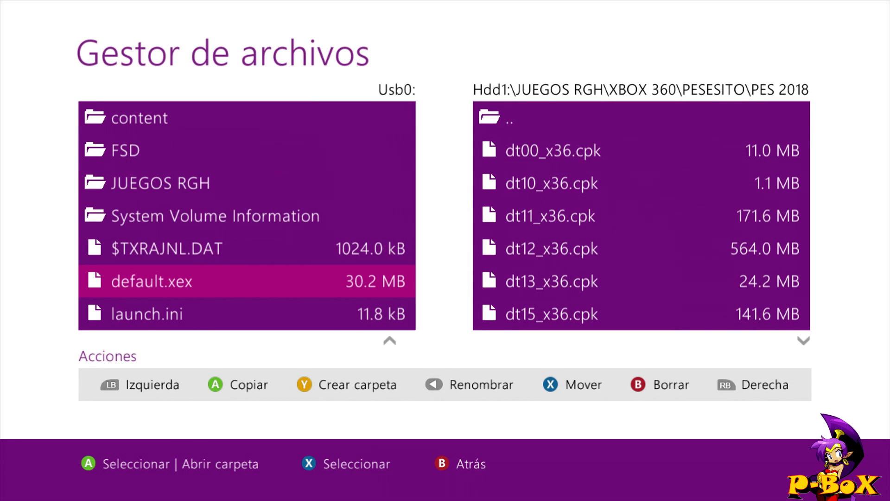
- Copy Usb0's default.xex (30.21 MB) into PES 2018 and exit to Inicio
key("x")
key("Return")
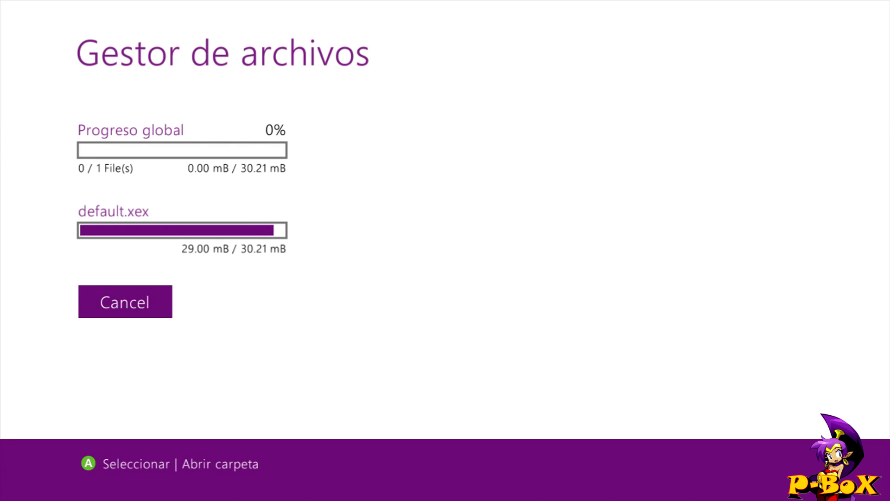
key("Return")
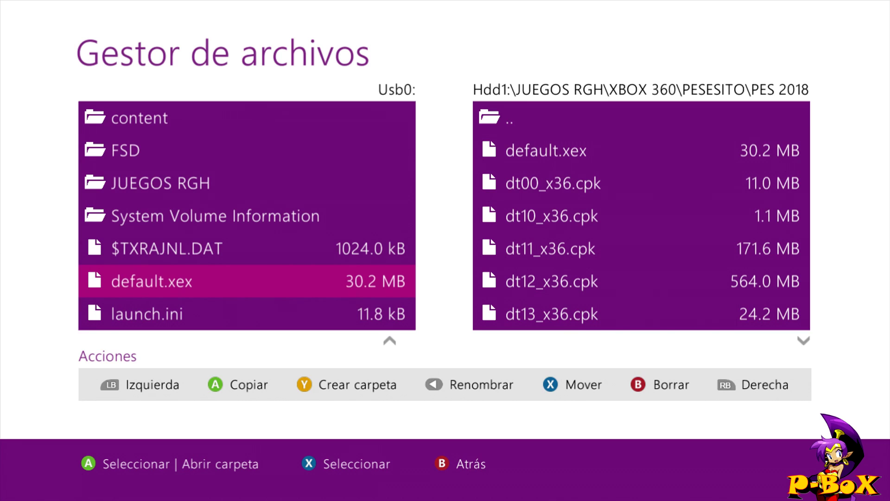
key("Escape")
key("Escape")
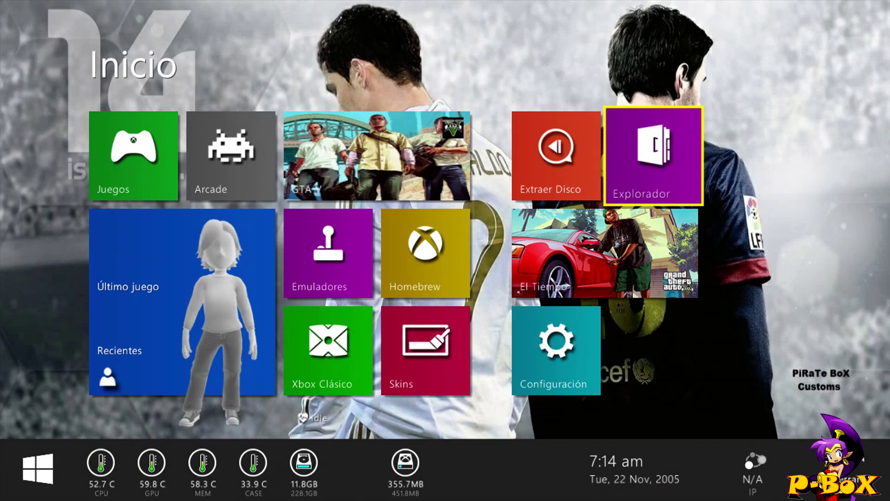
- Launch PES 2018 from the Juegos cover carousel, opening the Xbox Guide while it loads
left_click(133, 156)
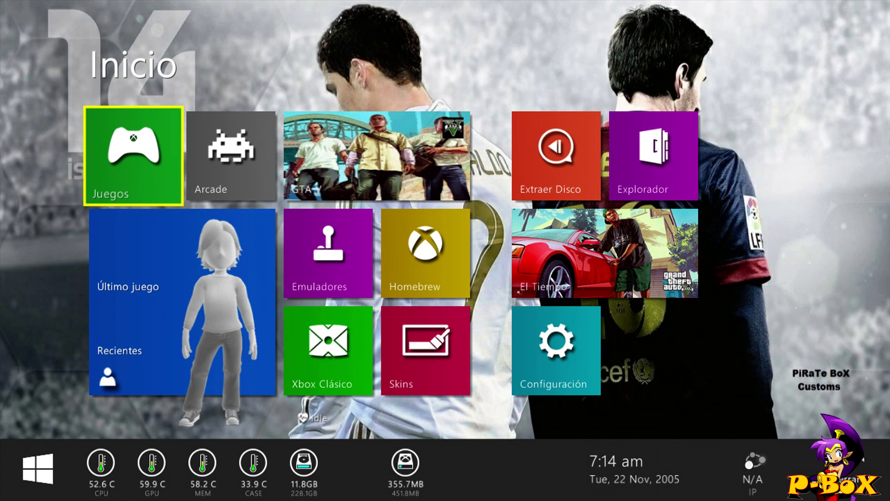
key("Return")
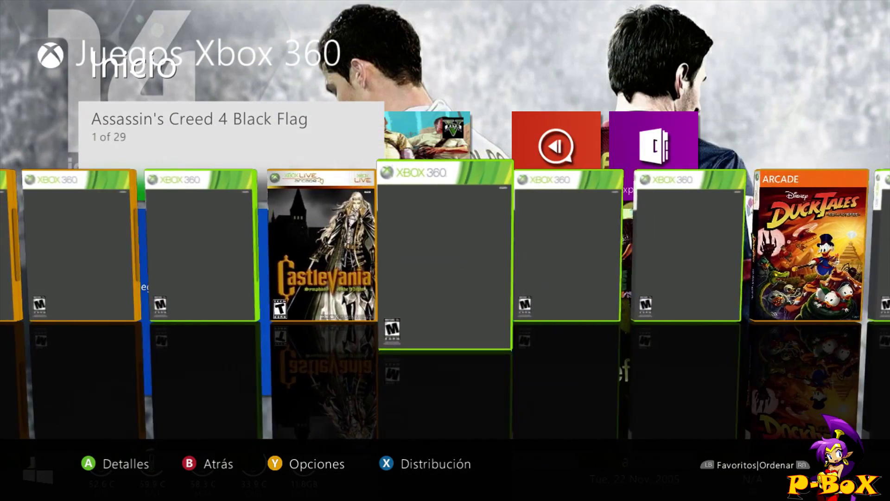
key("Left")
key("Left")
key("Left")
key("Left")
key("Left")
key("Left")
key("Left")
key("Left")
key("Left")
key("Left")
key("Left")
key("Left")
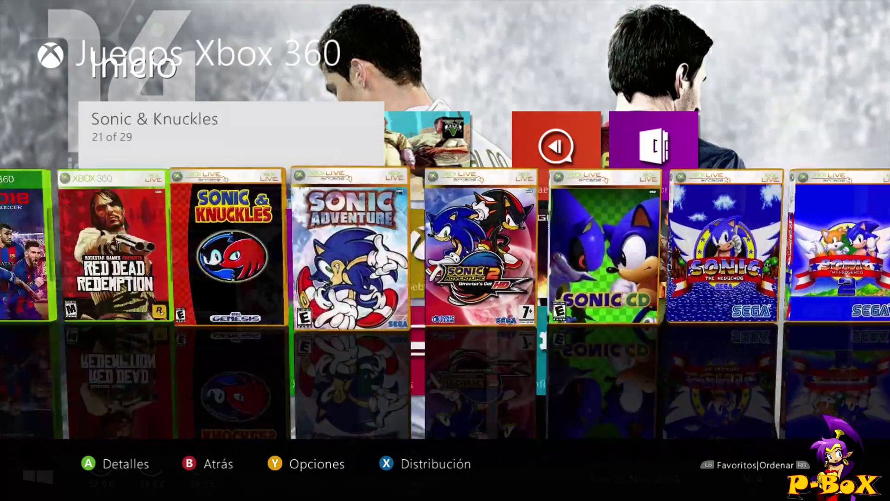
key("Right")
key("Return")
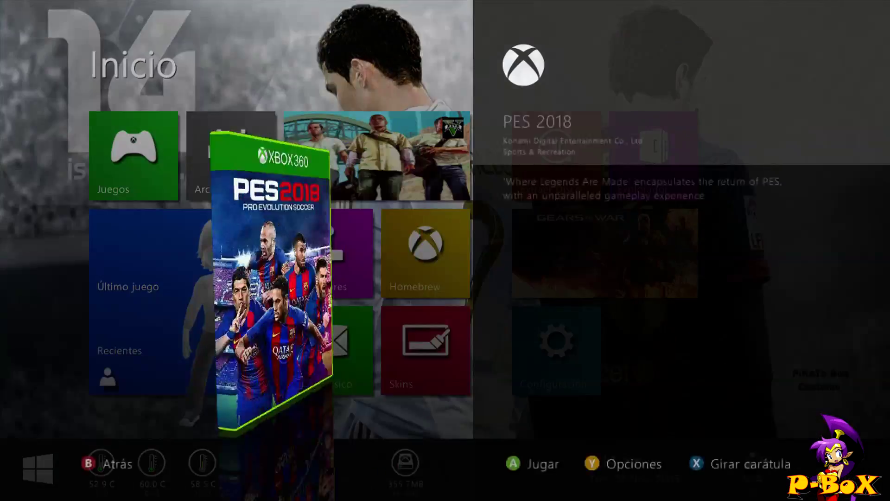
key("Return")
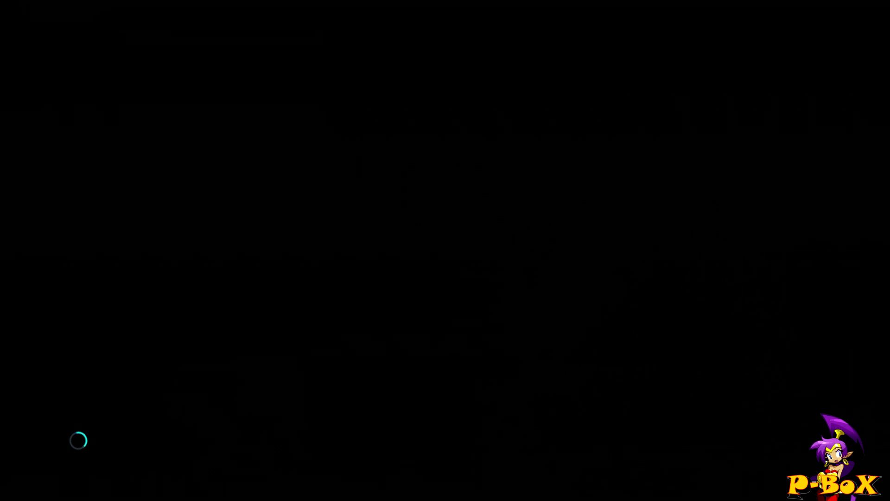
key("super")
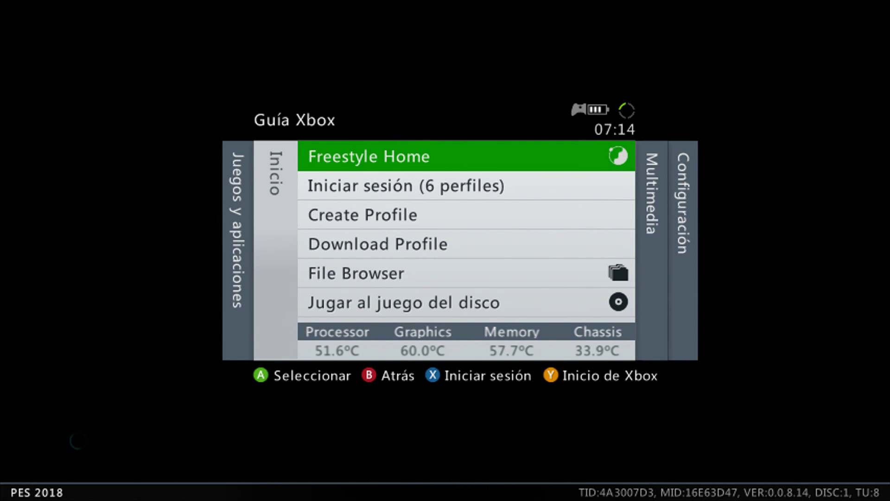
- Close the Guide, choose Dispositivo USB for save data, and confirm the text language
key("Escape")
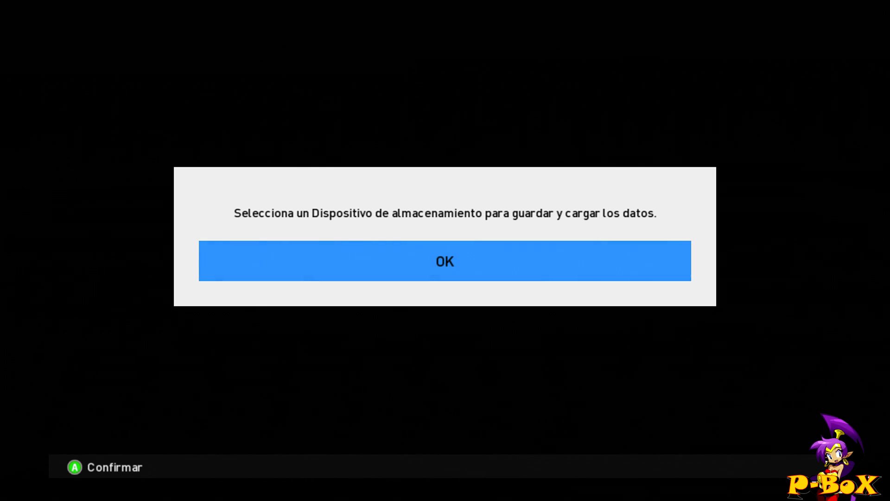
key("Return")
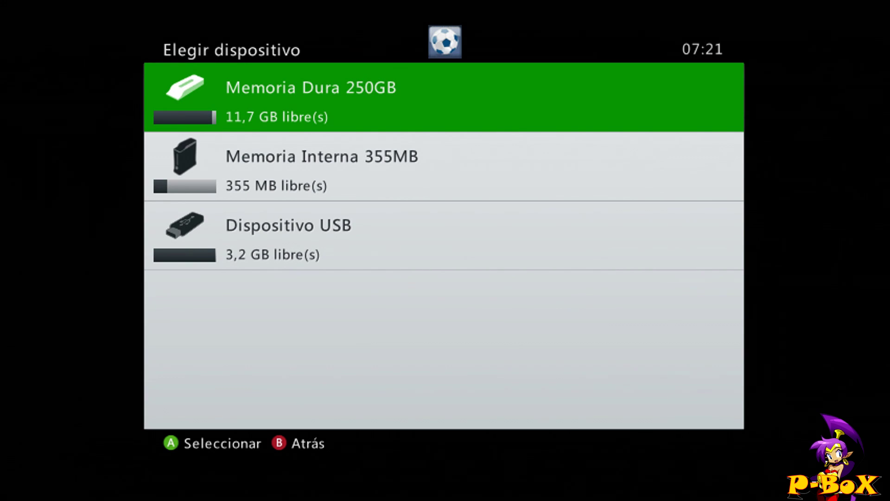
key("Down")
key("Down")
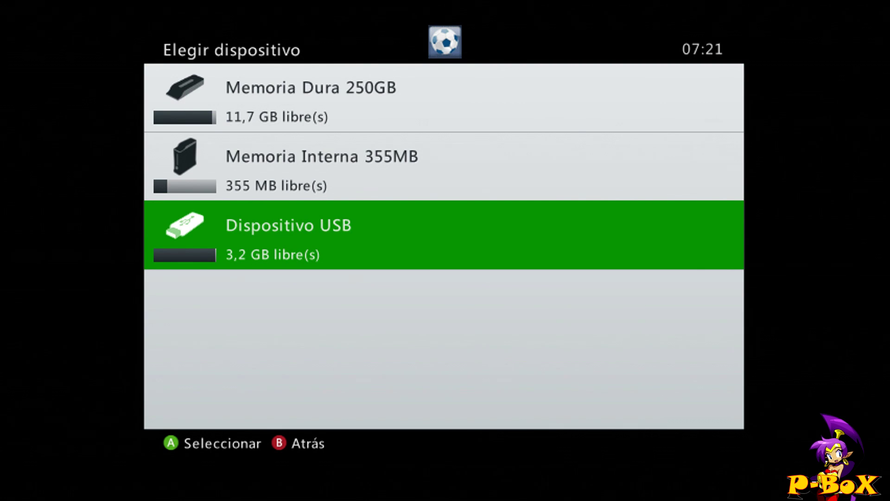
key("Return")
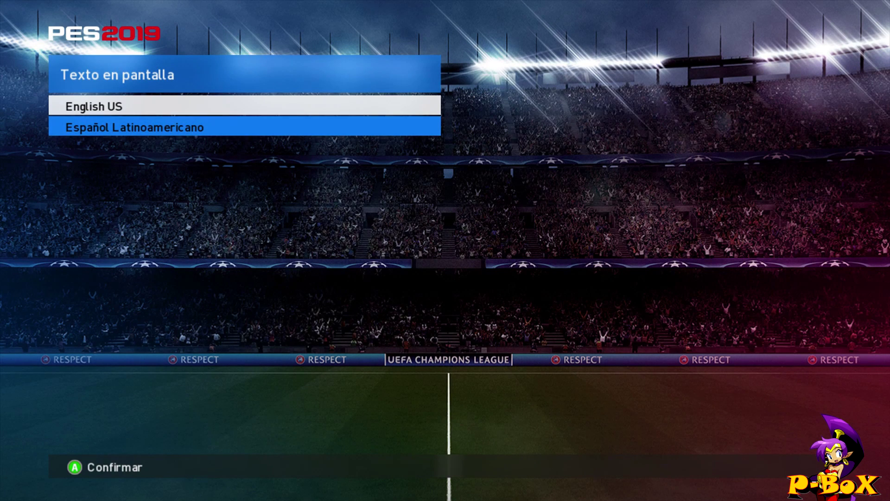
key("Return")
key("Return")
key("Return")
key("Return")
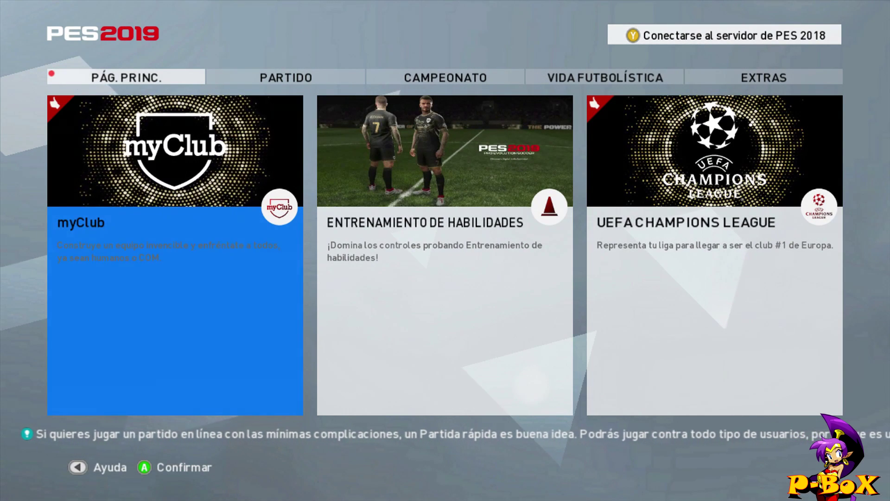
- Switch the PES 2019 main menu from PÁG. PRINC. to the PARTIDO tab
key("e")
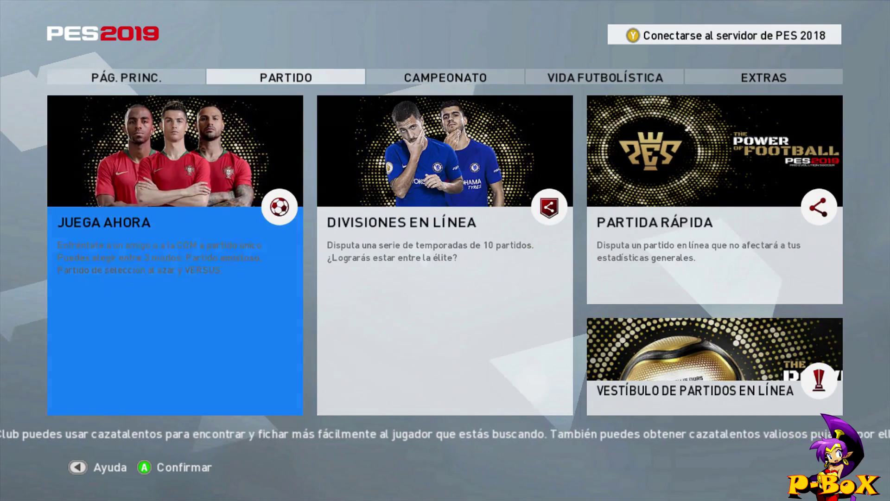